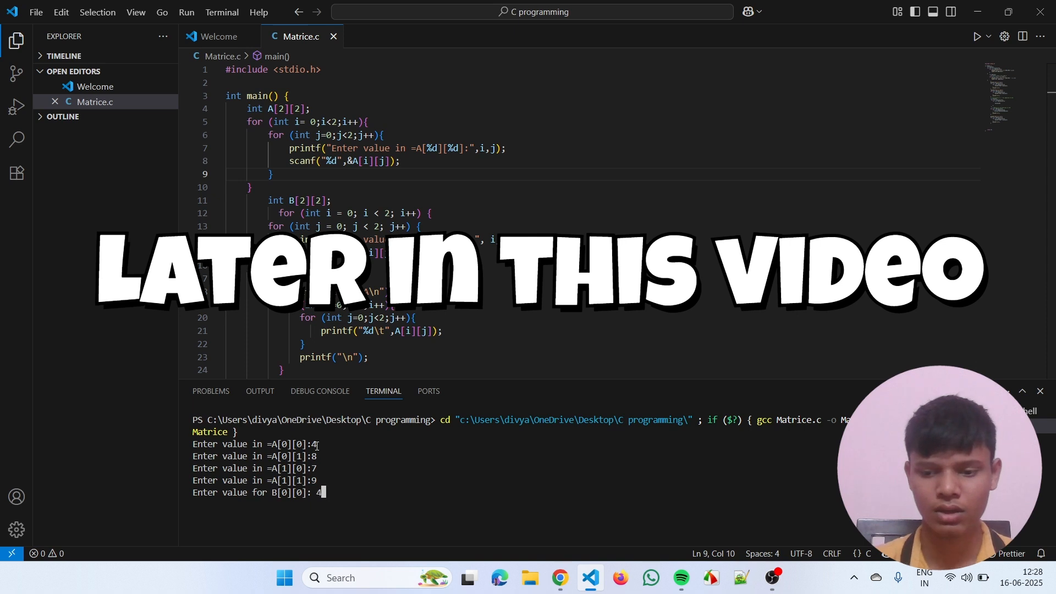
# - Finish entering matrix B's values as 4, 7, 8 and 5 in the running Matrice program and review the printed matrices
pyautogui.press('Return')
pyautogui.write('7')
pyautogui.press('Return')
pyautogui.write('8')
pyautogui.press('Return')
pyautogui.write('5')
pyautogui.press('Return')
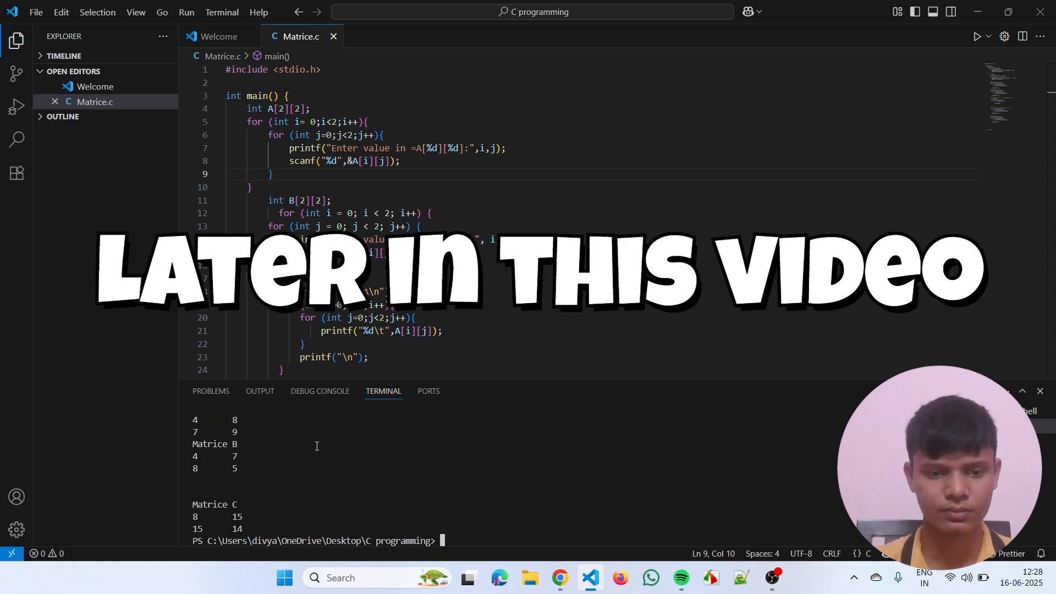
pyautogui.scroll(1, 272, 480)
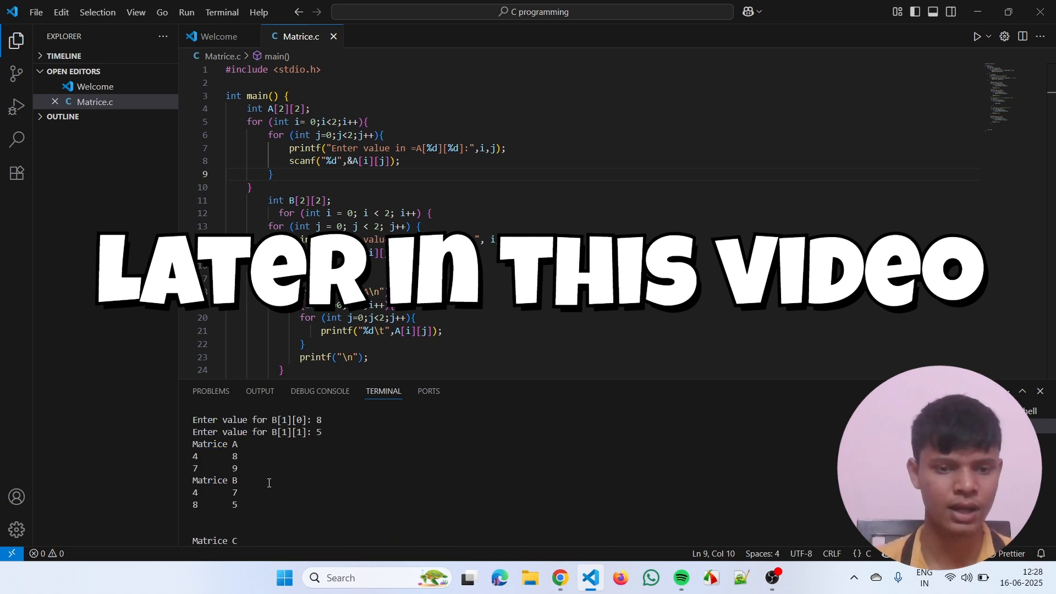
pyautogui.scroll(2, 258, 468)
pyautogui.scroll(-4, 283, 457)
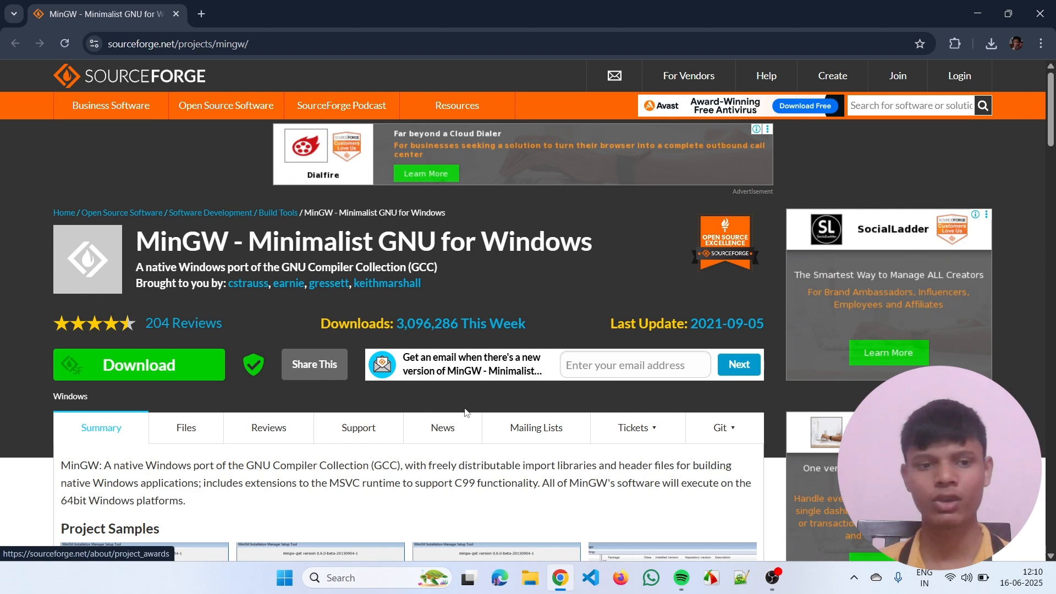
# - Run the downloaded mingw-get-setup.exe and install the MinGW Installation Manager to C:\MinGW with the default preferences, minimizing the browser
pyautogui.click(989, 44)
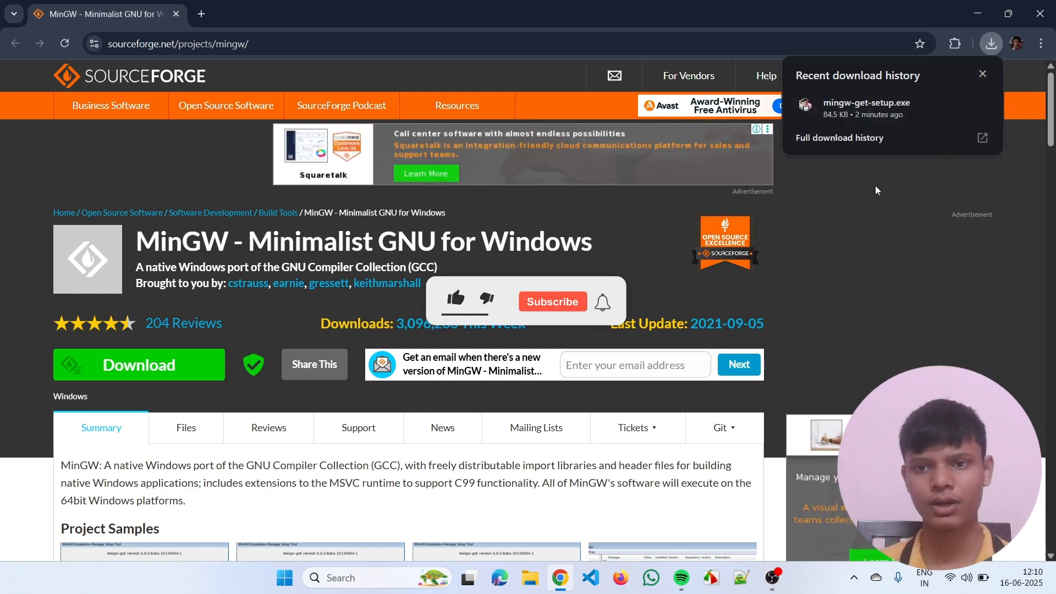
pyautogui.click(867, 116)
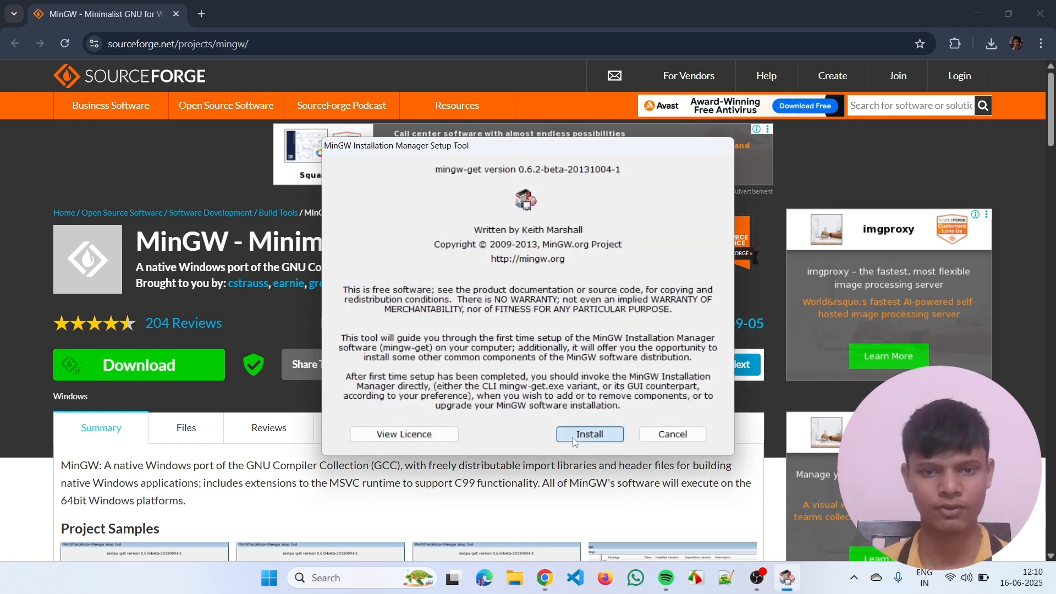
pyautogui.click(573, 438)
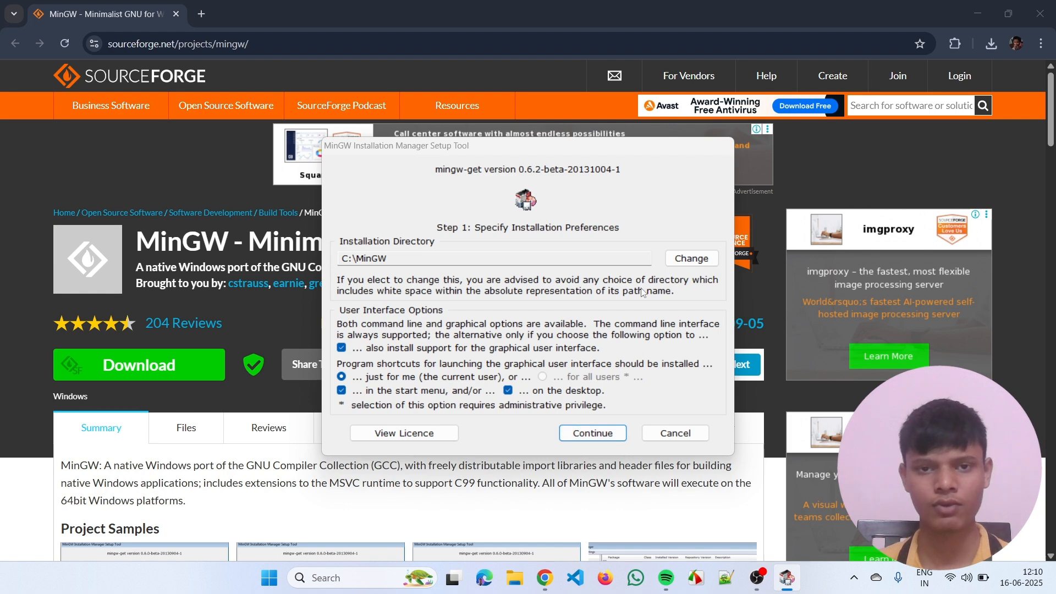
pyautogui.click(604, 434)
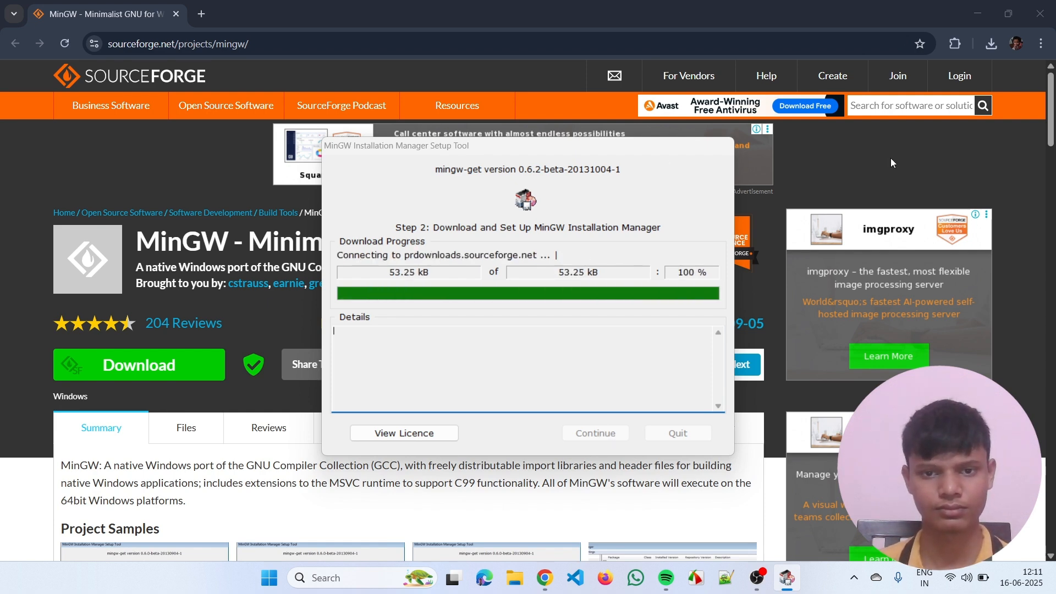
pyautogui.click(977, 14)
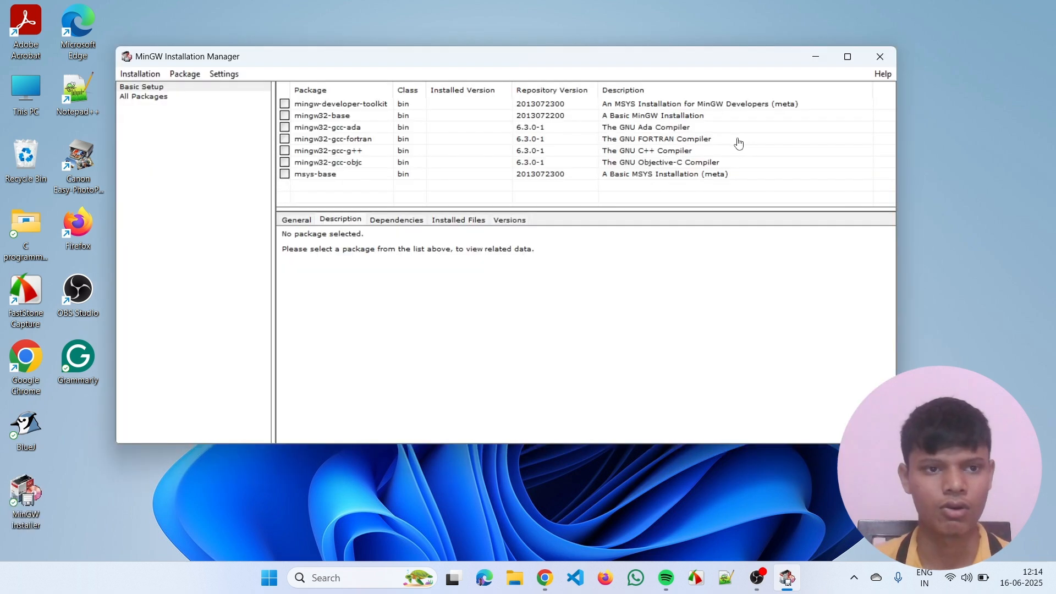
# - Mark the mingw-developer-toolkit, mingw32-base, mingw32-gcc-g++ and mingw32-gcc-objc packages for installation
pyautogui.moveTo(617, 60); pyautogui.dragTo(638, 59)
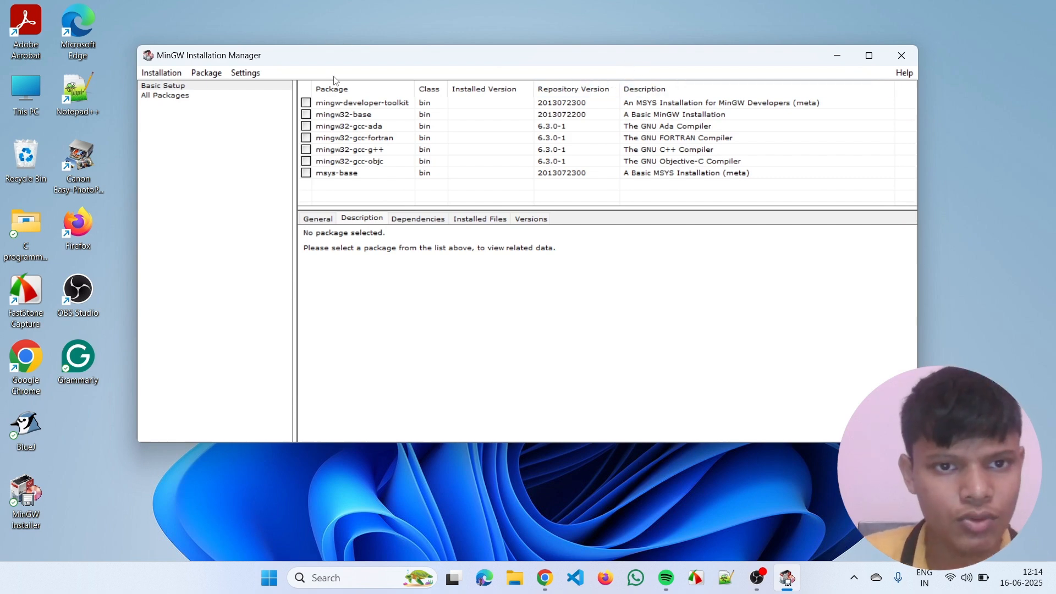
pyautogui.click(307, 104)
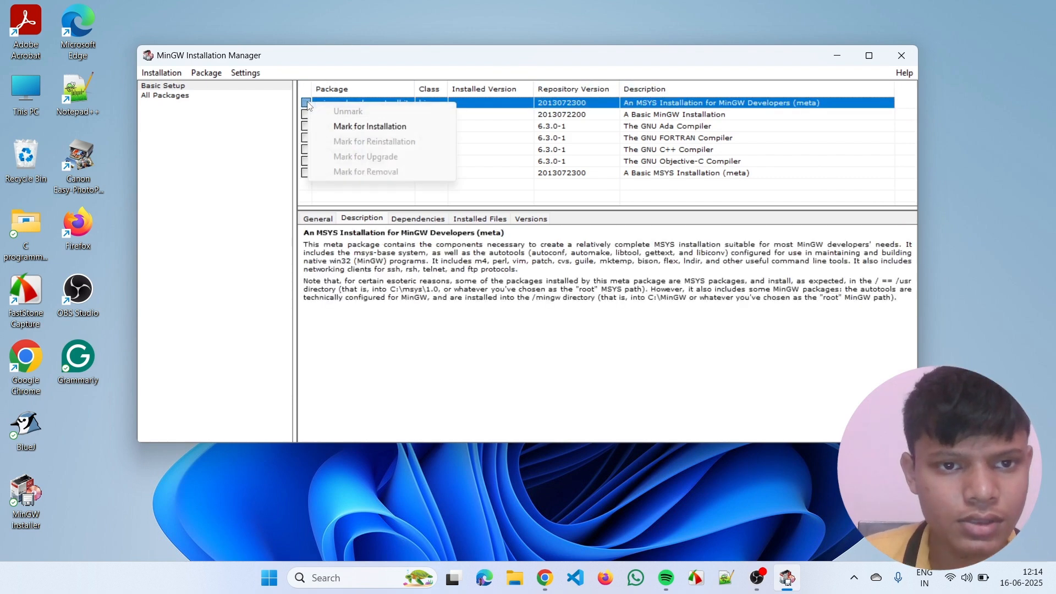
pyautogui.click(381, 127)
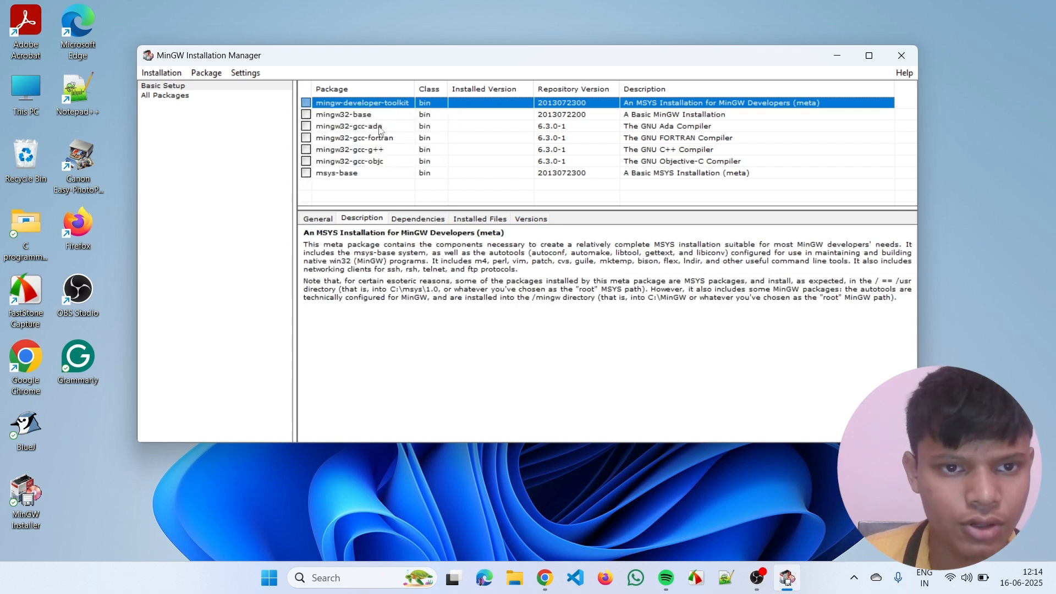
pyautogui.click(307, 114)
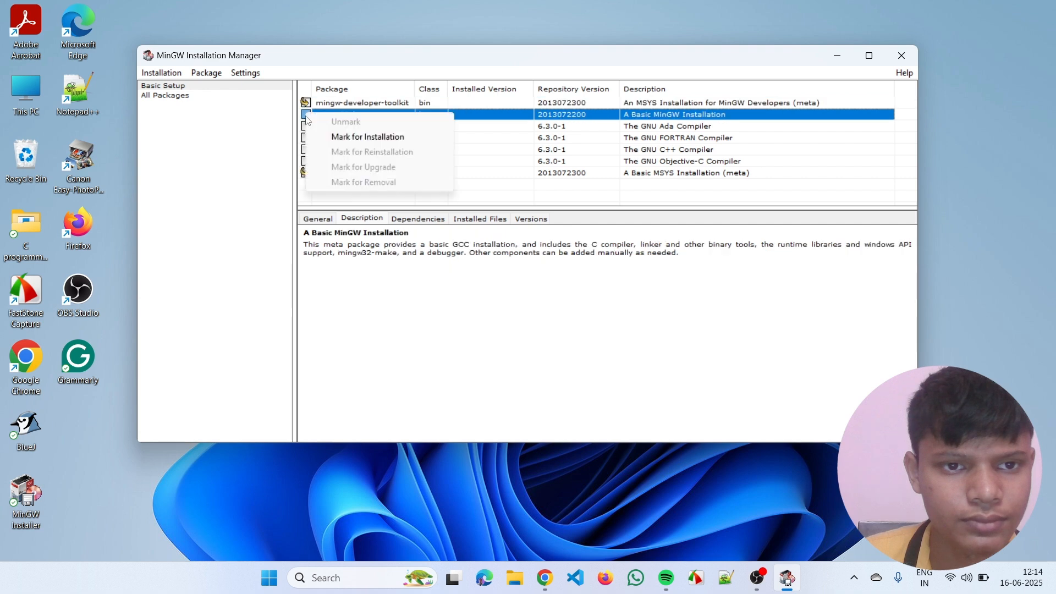
pyautogui.click(355, 138)
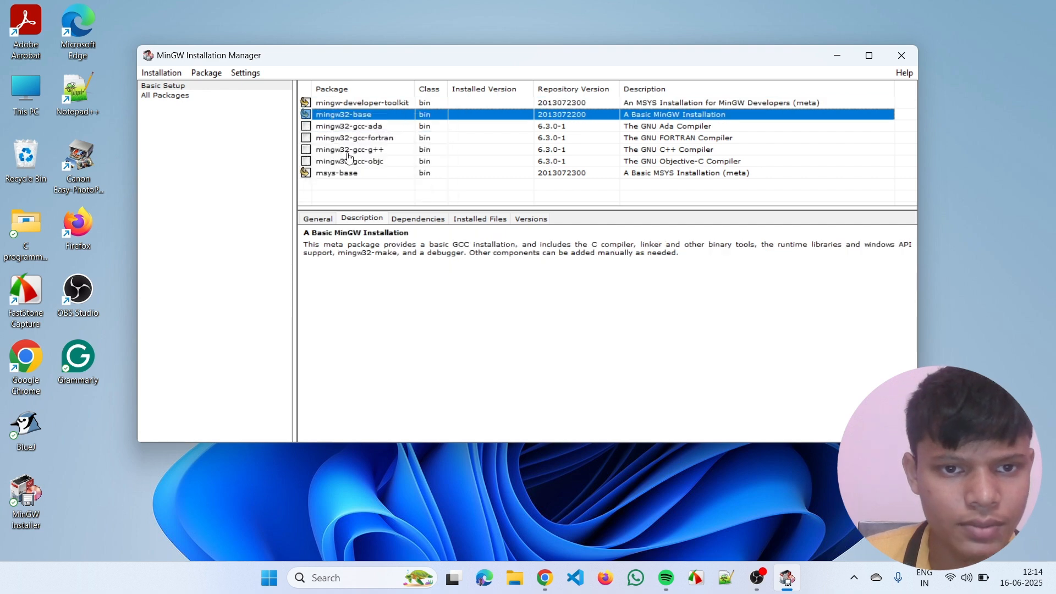
pyautogui.click(306, 151)
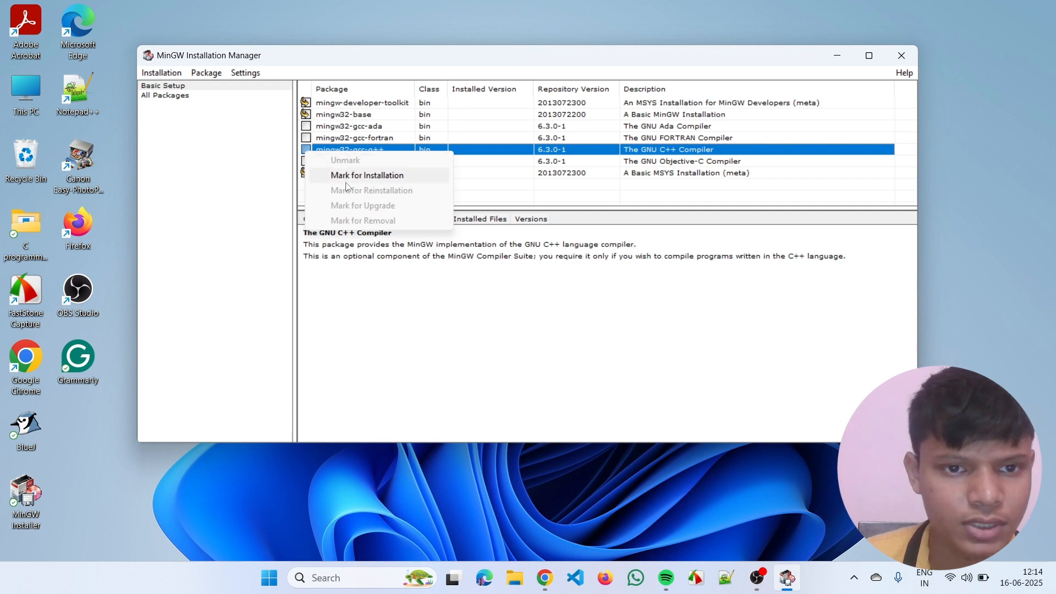
pyautogui.click(347, 177)
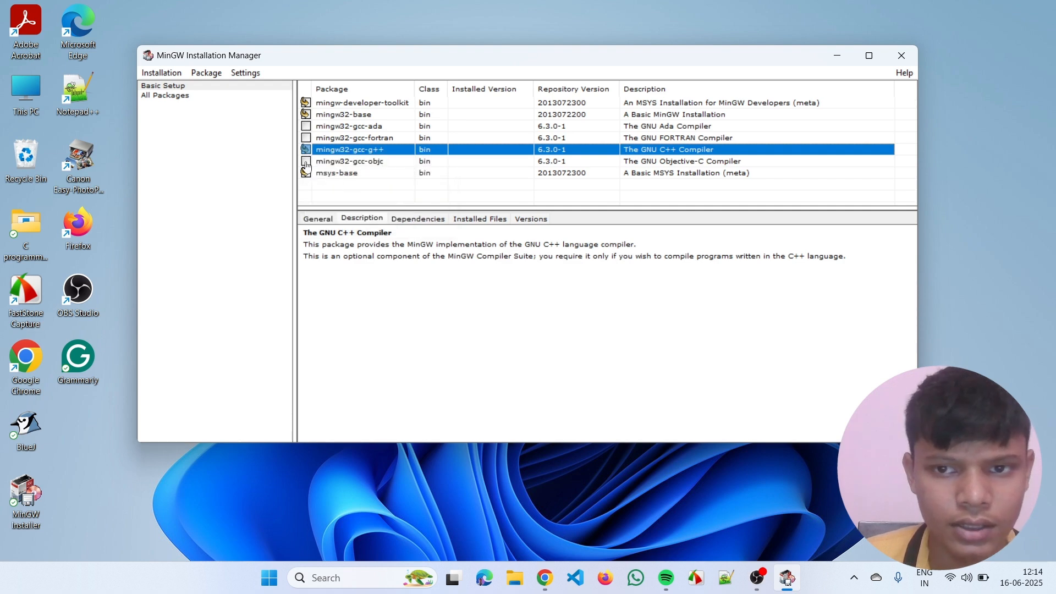
pyautogui.click(306, 161)
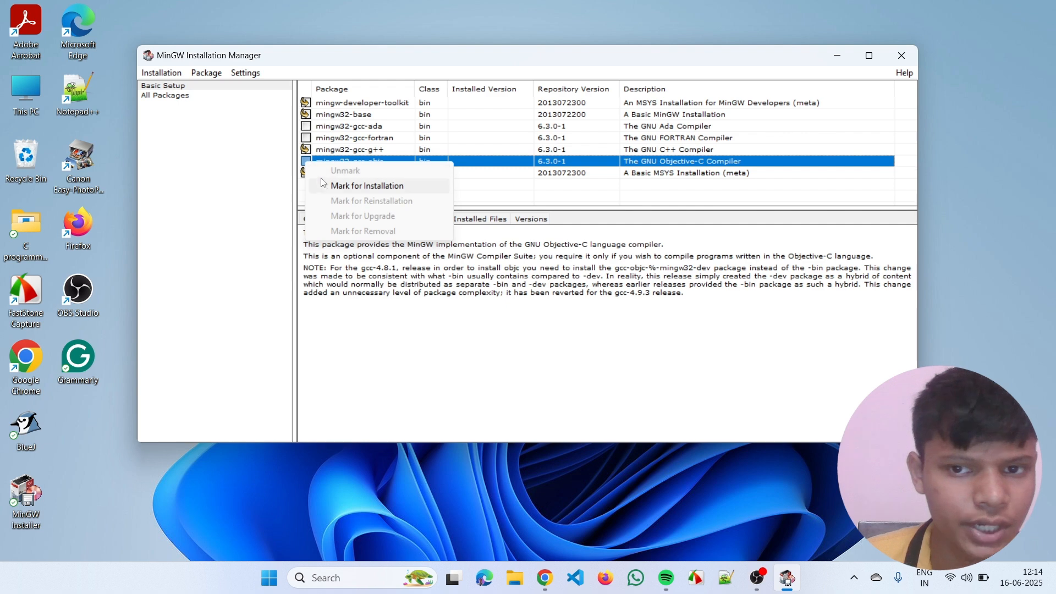
pyautogui.click(350, 187)
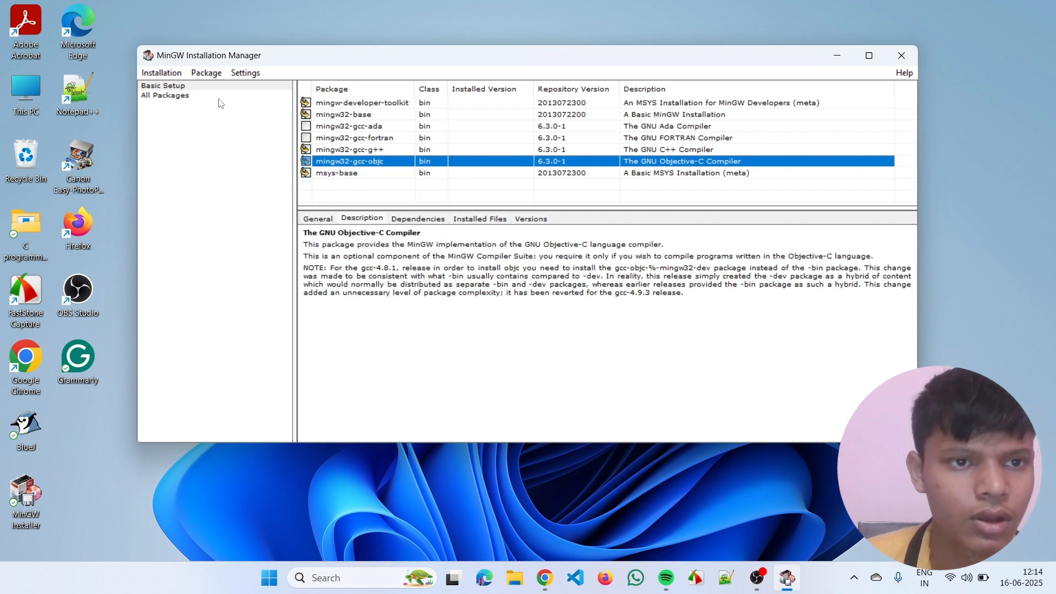
# - Apply the pending package changes to install the marked packages, and close the MinGW Installation Manager when done
pyautogui.click(161, 73)
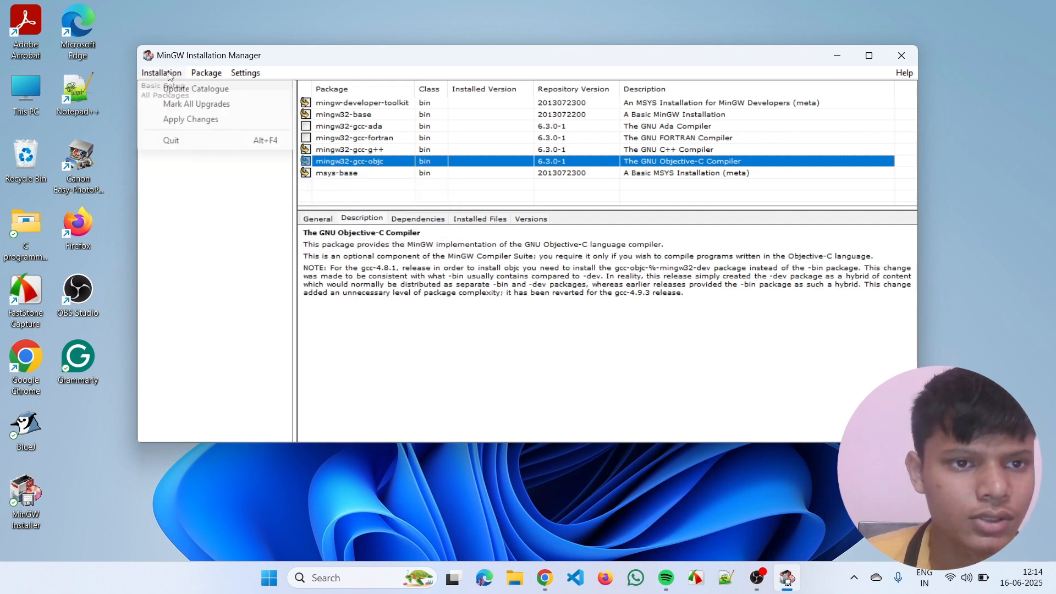
pyautogui.click(186, 120)
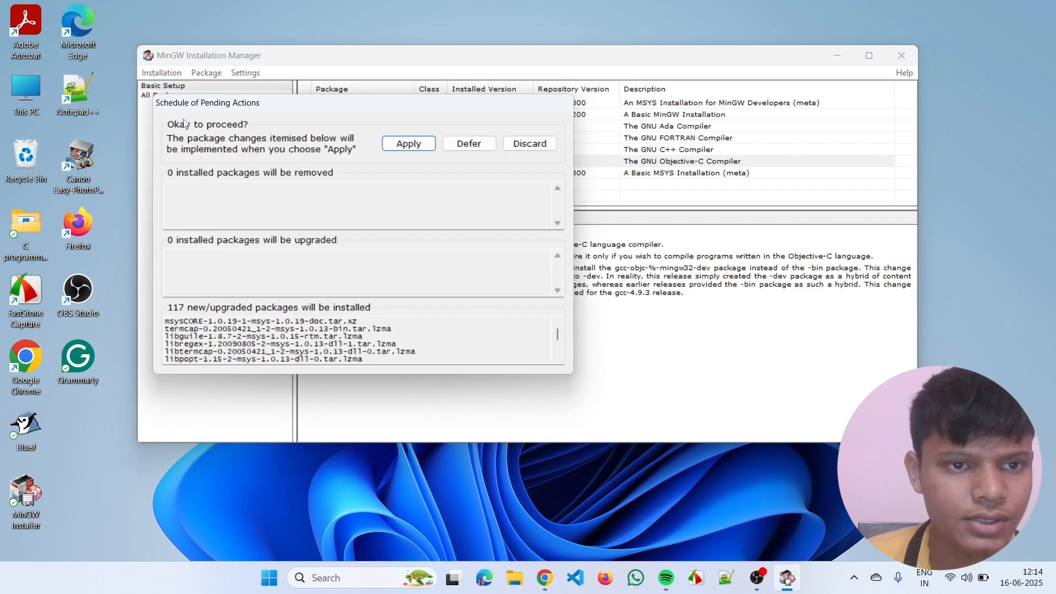
pyautogui.click(410, 146)
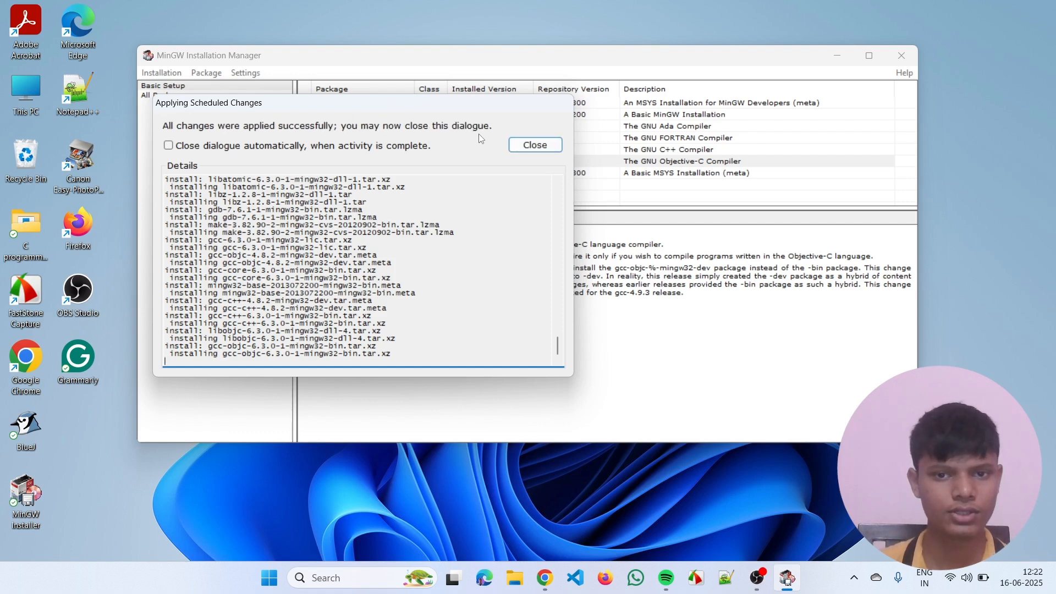
pyautogui.click(534, 146)
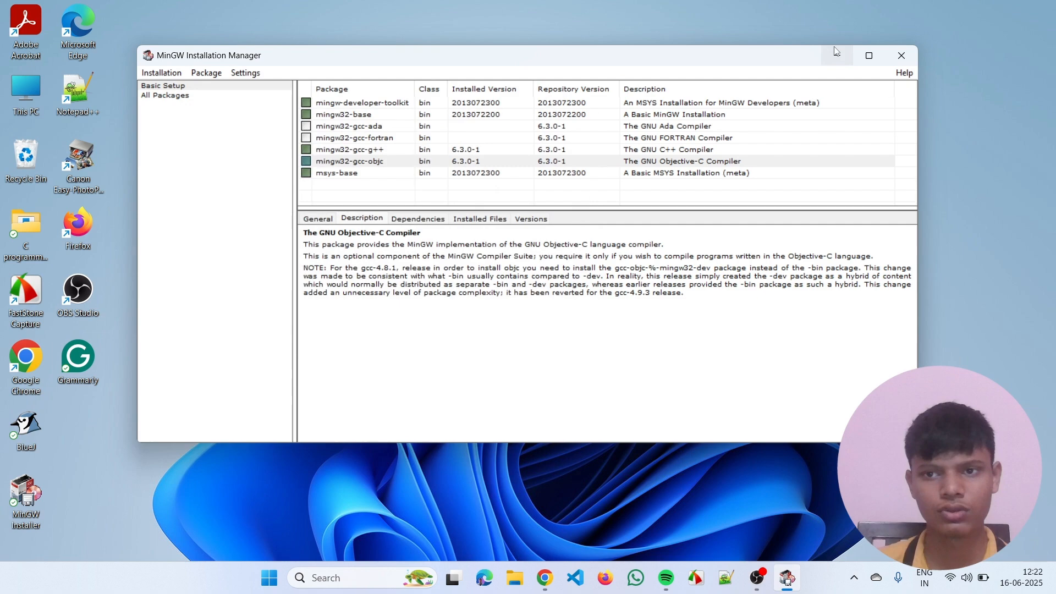
pyautogui.click(902, 55)
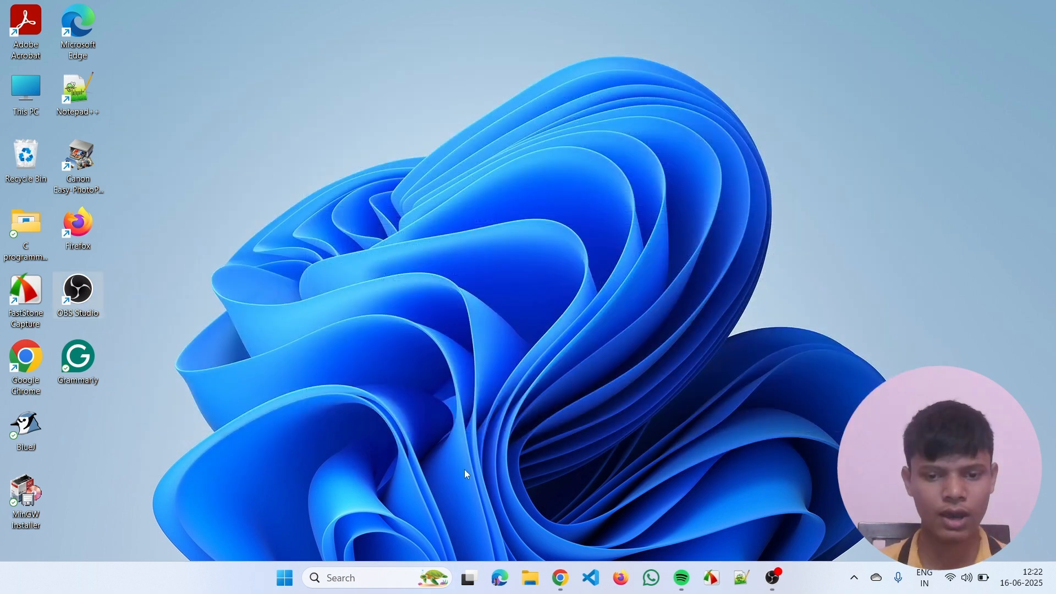
# - Open the C:\MinGW\bin folder in File Explorer and select its full path for copying
pyautogui.click(529, 579)
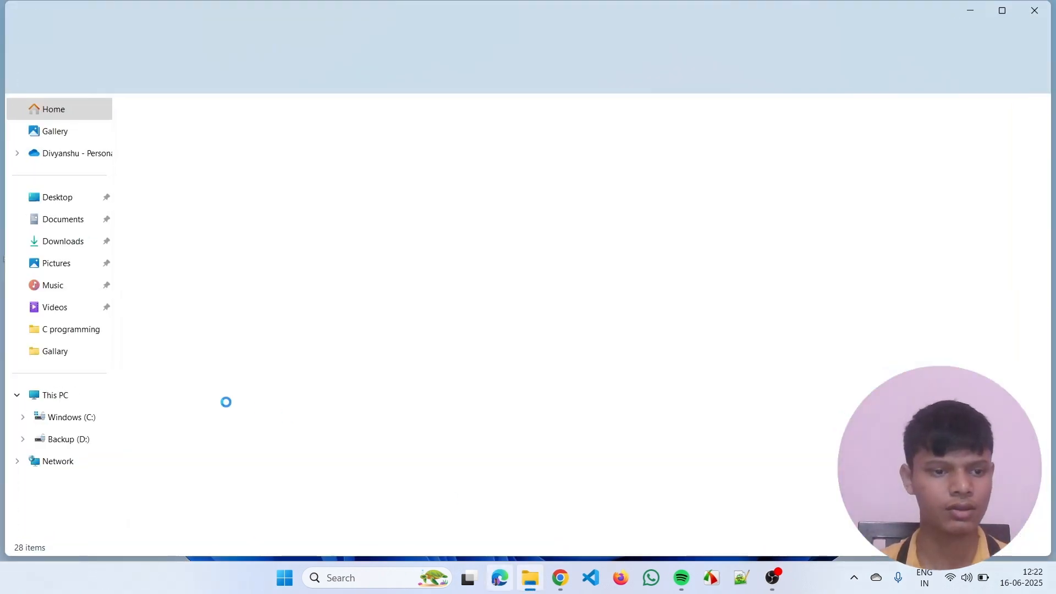
pyautogui.click(82, 425)
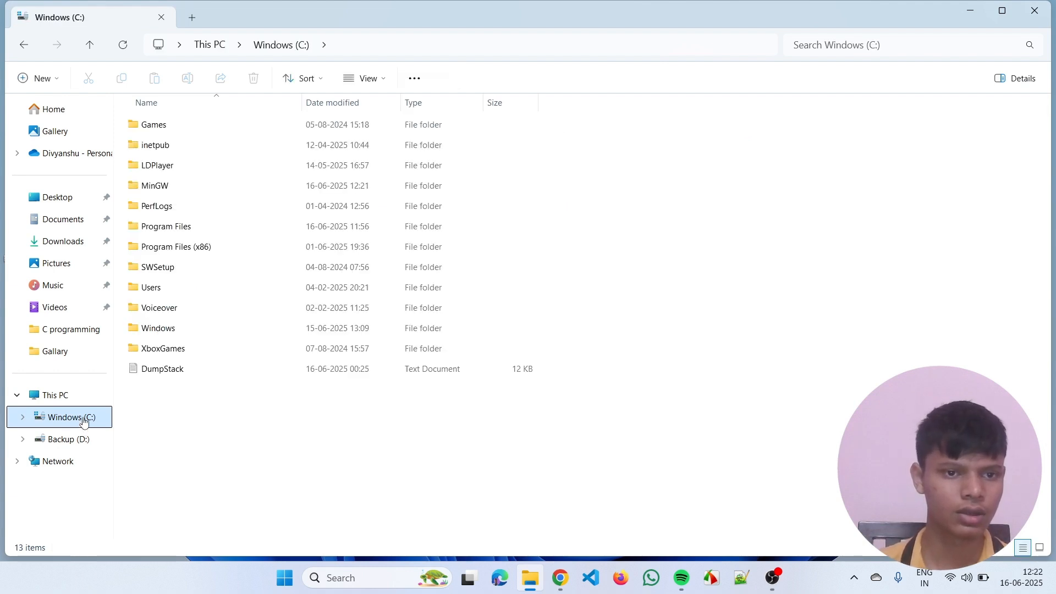
pyautogui.click(171, 191)
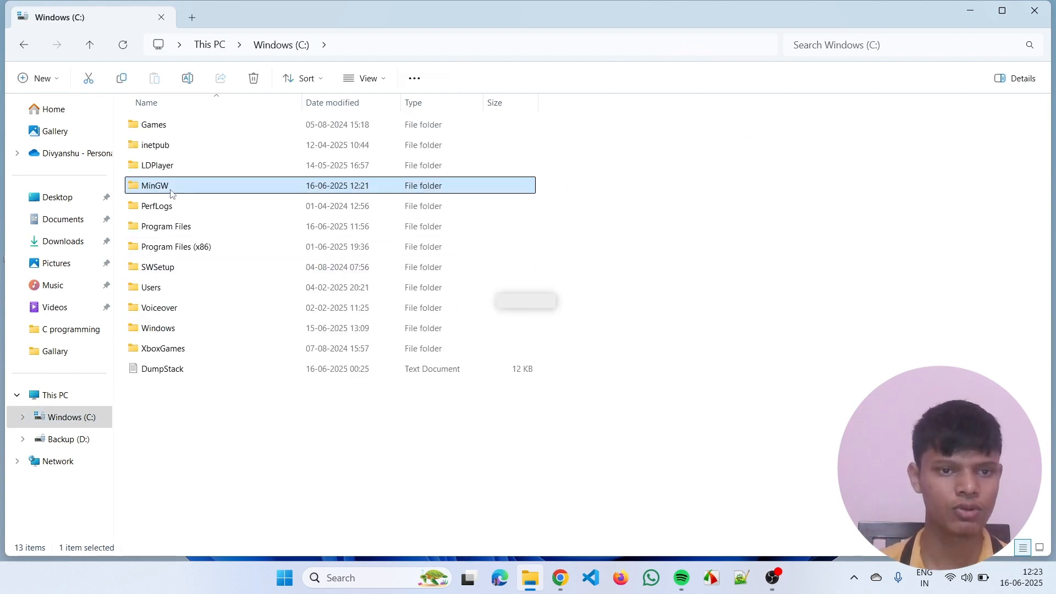
pyautogui.doubleClick(171, 191)
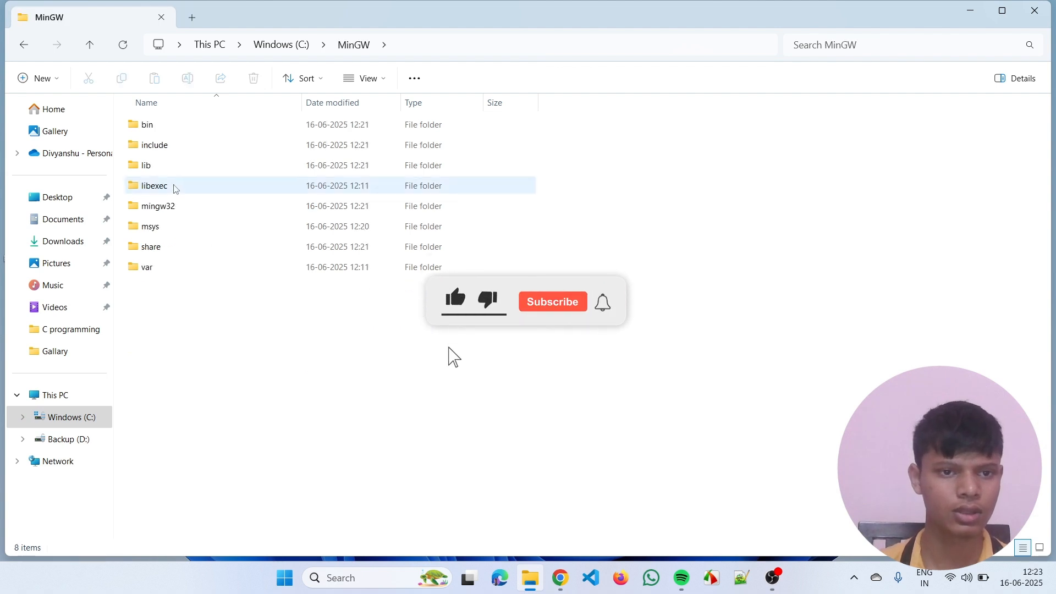
pyautogui.doubleClick(172, 127)
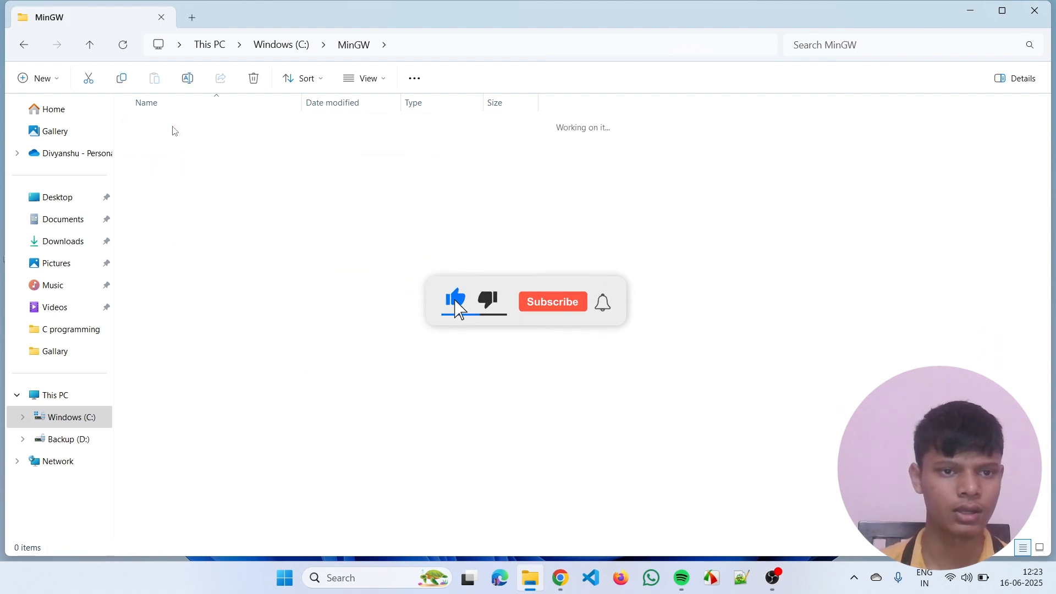
pyautogui.click(442, 45)
pyautogui.hotkey('ctrl', 'c')
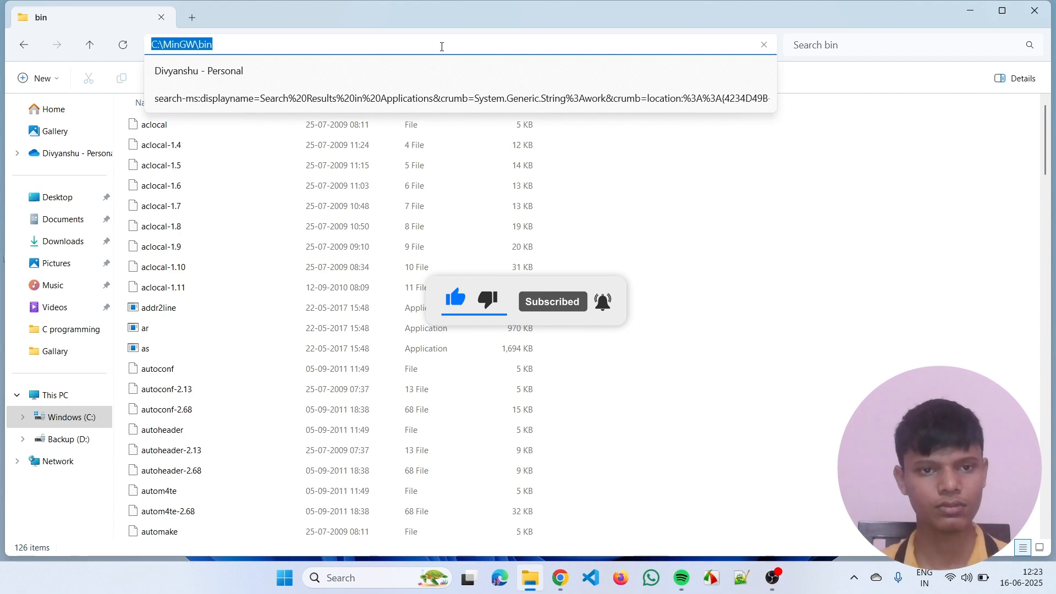
# - Search Windows for "Envi" and open the Environment Variables dialog from the system environment settings
pyautogui.click(387, 572)
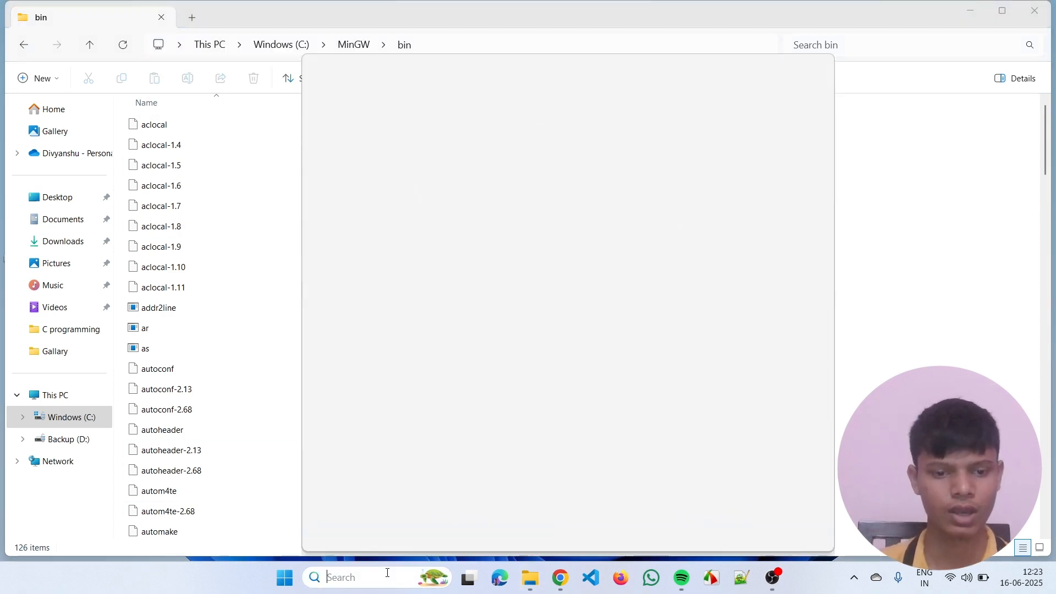
pyautogui.write('E')
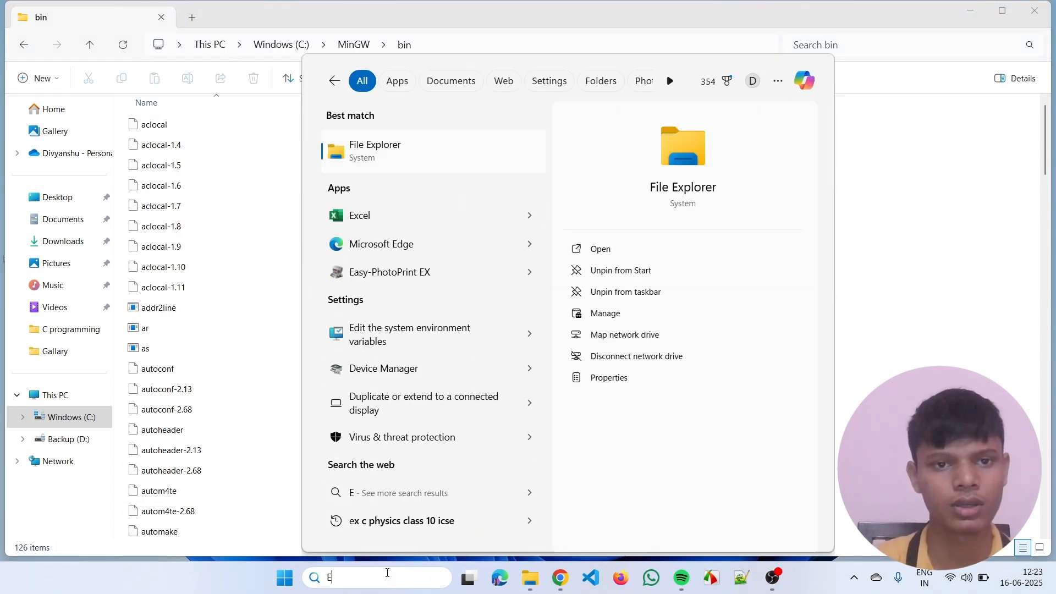
pyautogui.write('nvi')
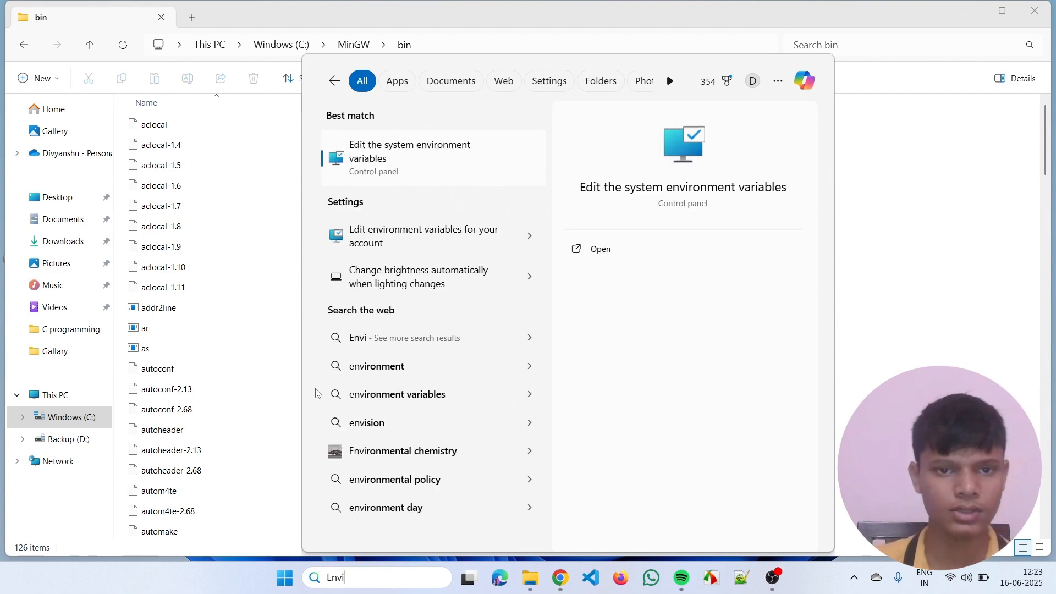
pyautogui.click(472, 148)
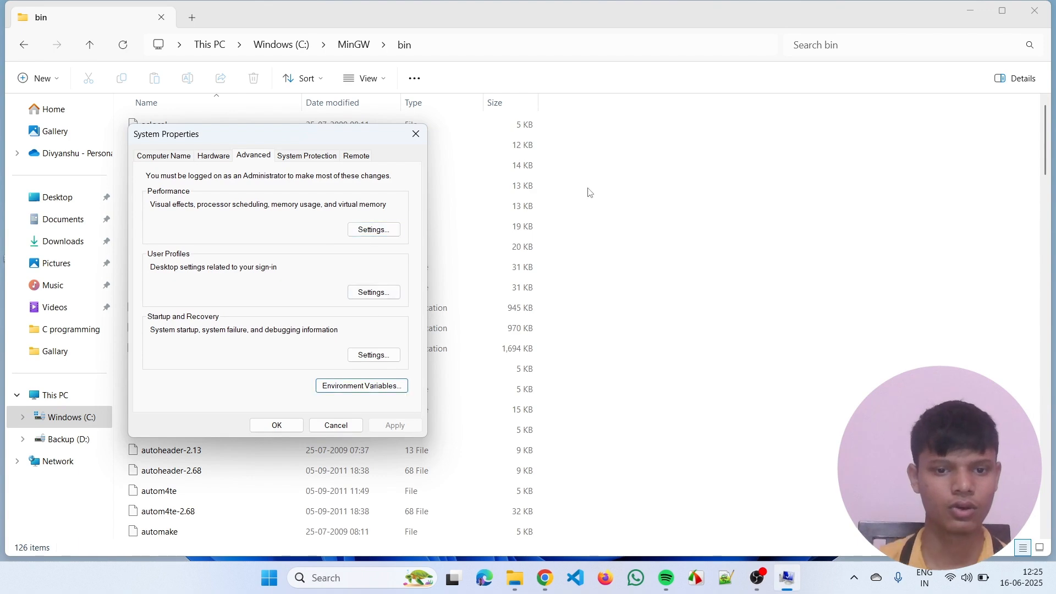
pyautogui.click(387, 392)
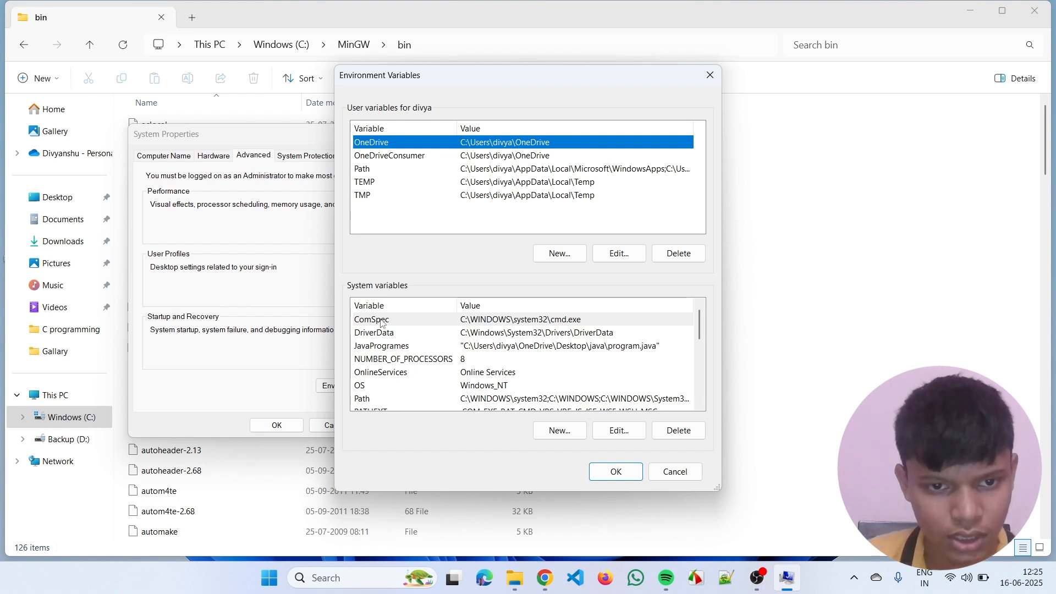
# - Add the copied folder path C:\MinGW\bin as a new entry in the system Path variable and confirm all open system dialogs
pyautogui.click(363, 399)
pyautogui.doubleClick(369, 401)
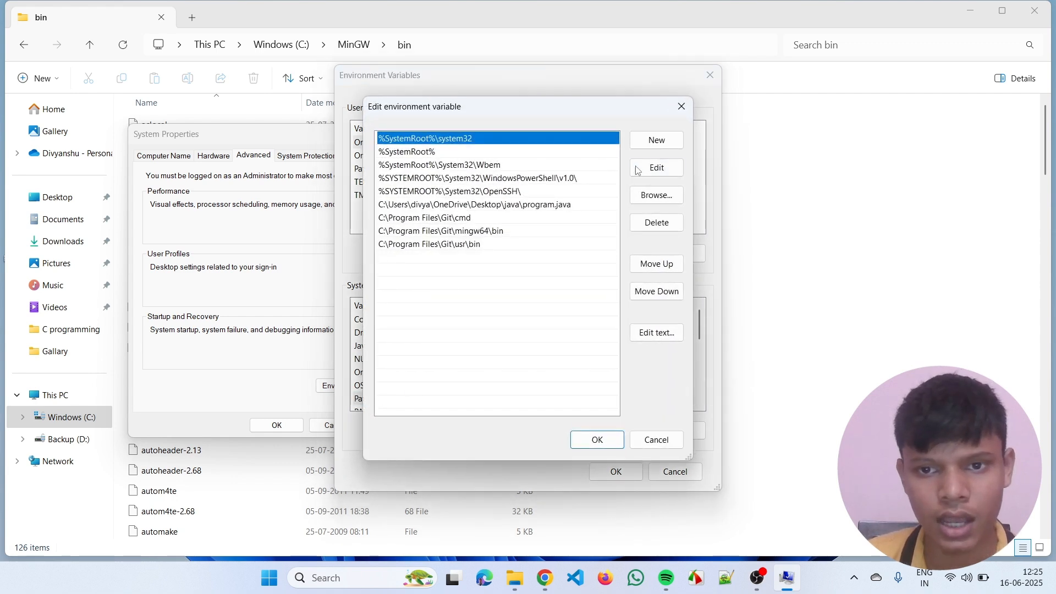
pyautogui.click(654, 147)
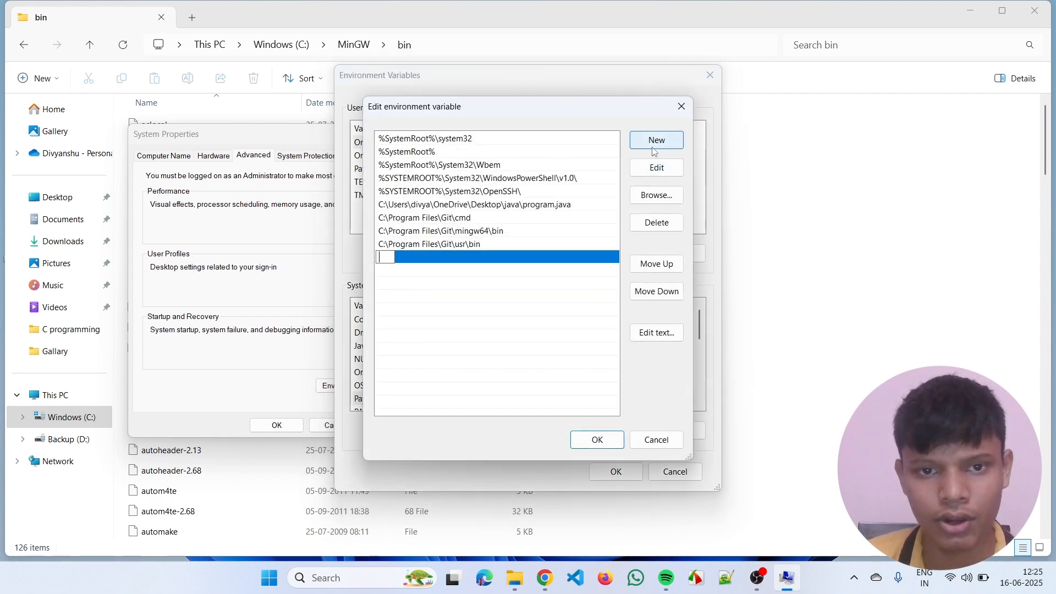
pyautogui.hotkey('ctrl', 'v')
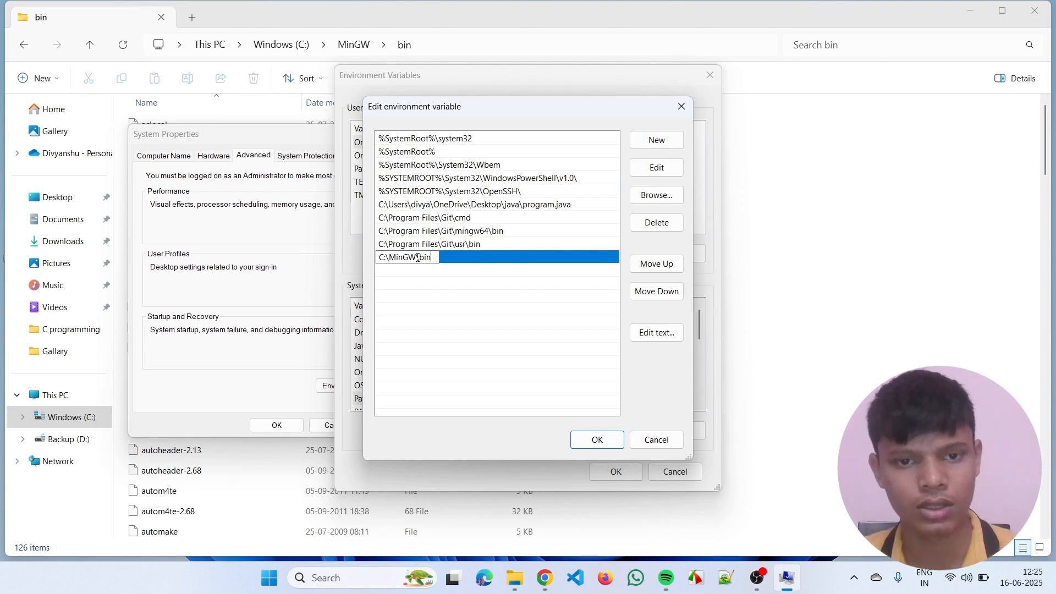
pyautogui.click(598, 441)
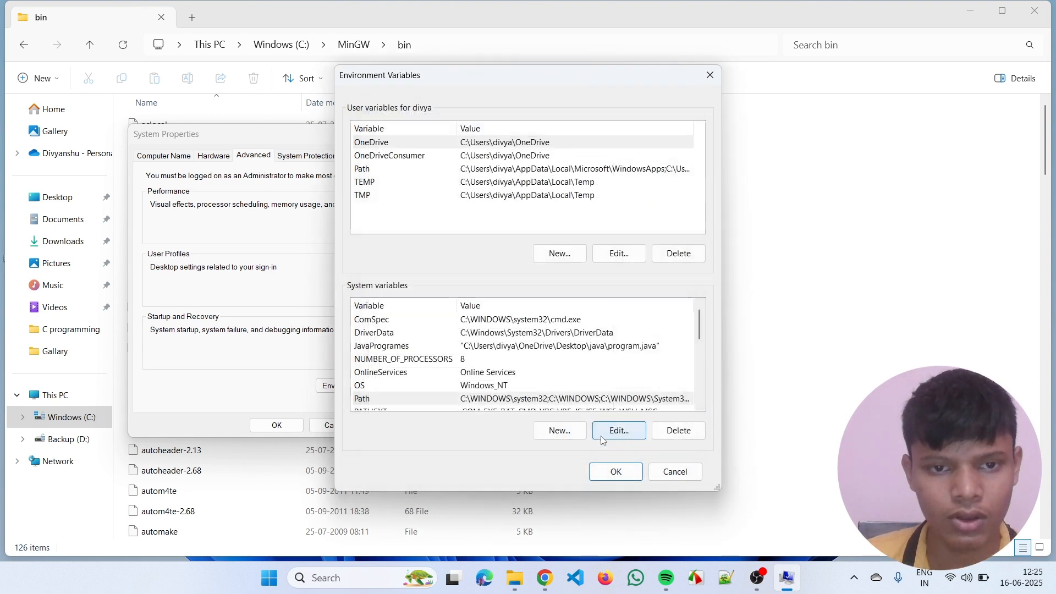
pyautogui.click(617, 471)
pyautogui.click(292, 428)
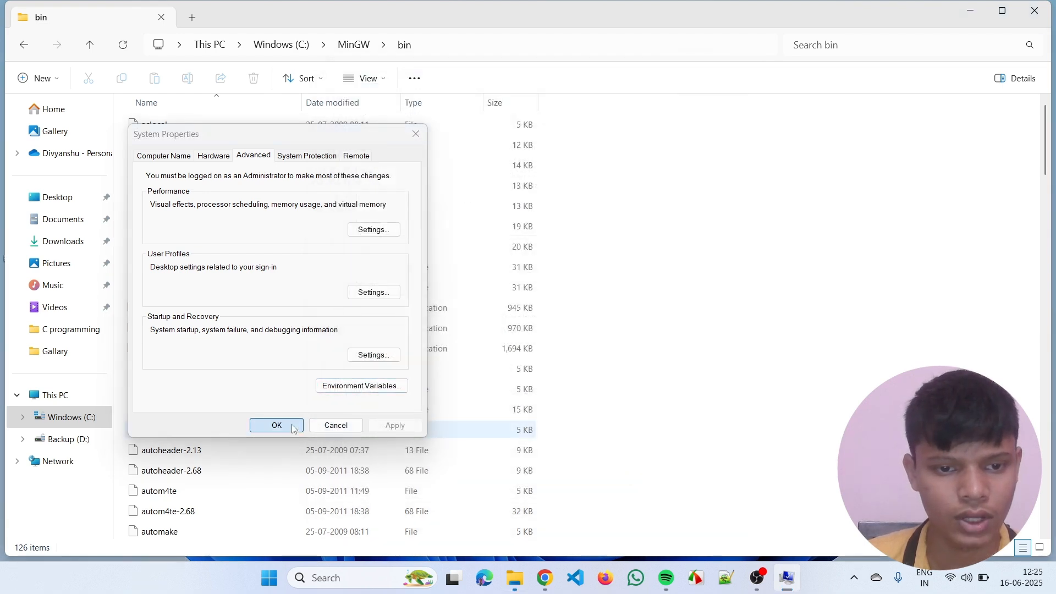
# - Check the GCC version by running gcc --version in Command Prompt, and close the prompt to return to the desktop
pyautogui.click(363, 578)
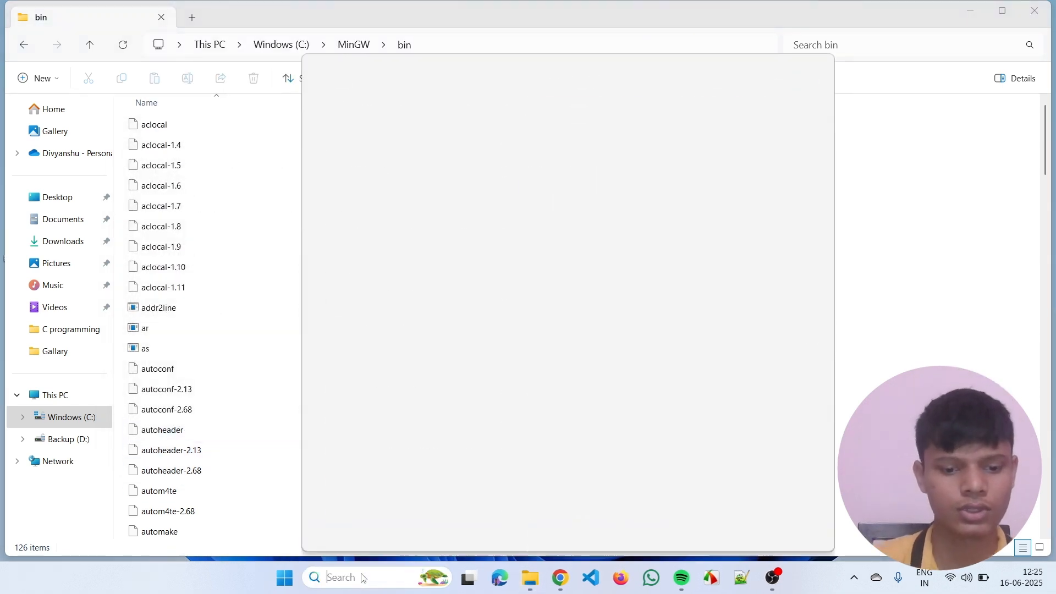
pyautogui.write('cmd')
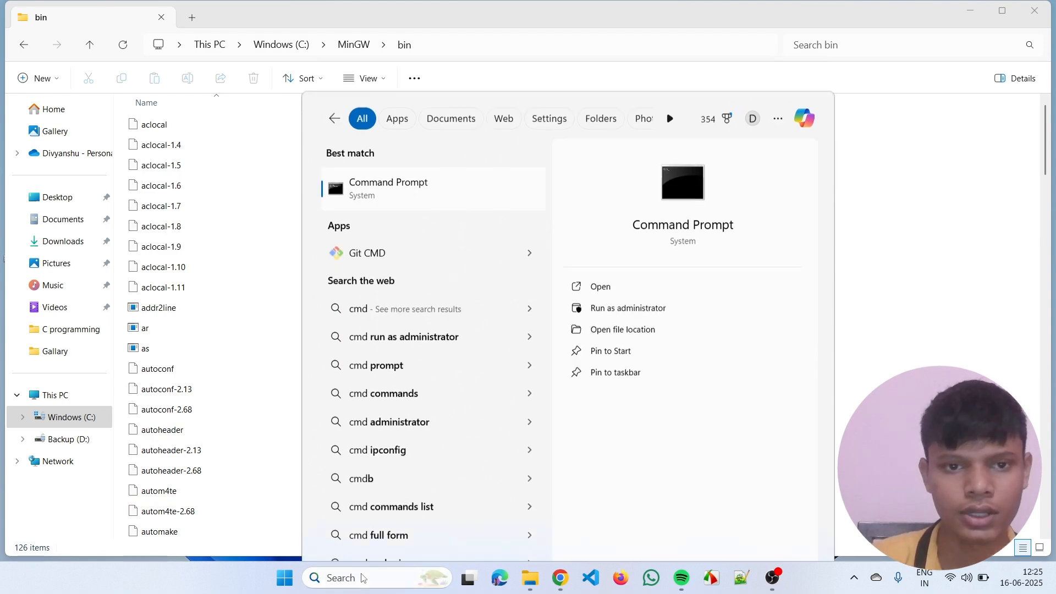
pyautogui.press('Return')
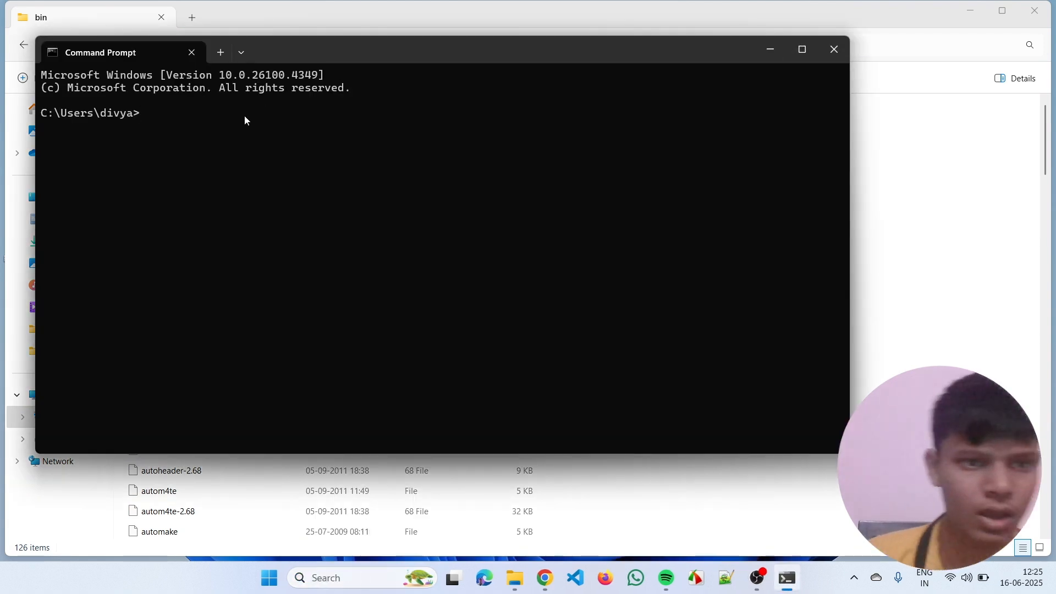
pyautogui.write('gcc')
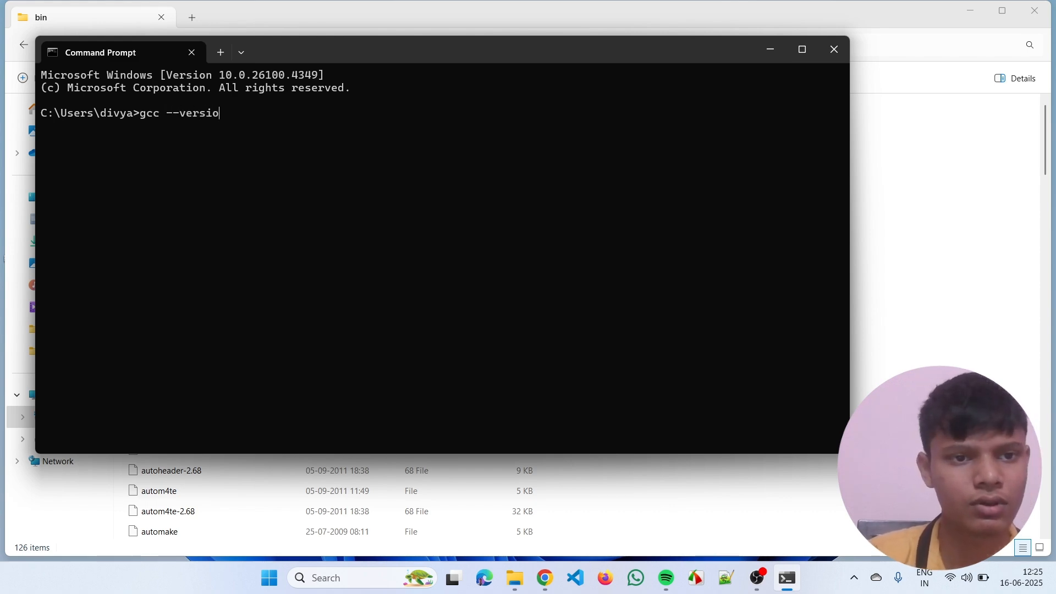
pyautogui.write('--version')
pyautogui.press('Return')
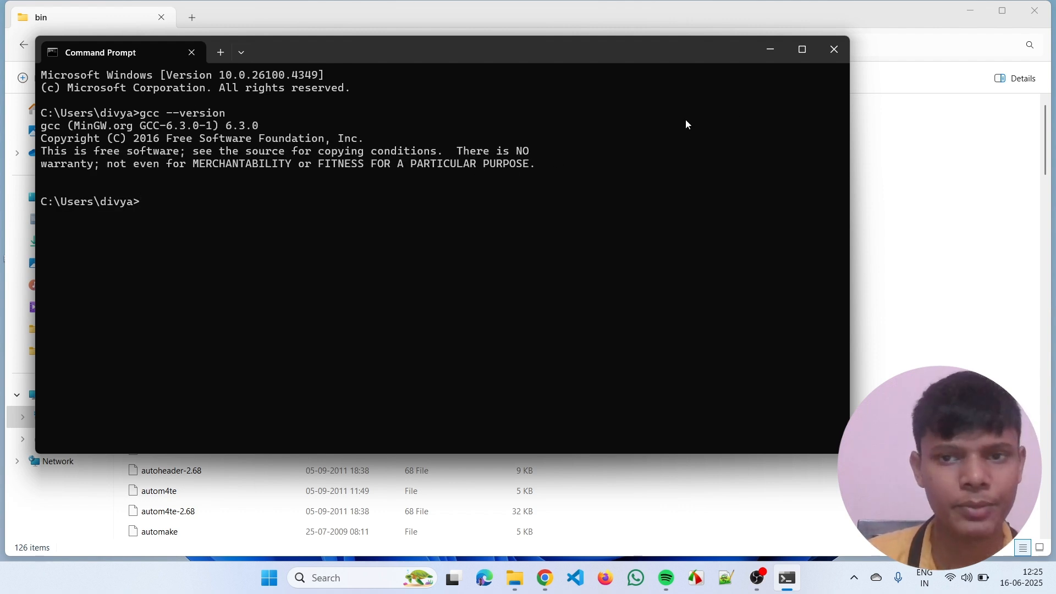
pyautogui.click(780, 58)
pyautogui.hotkey('alt', 'Tab')
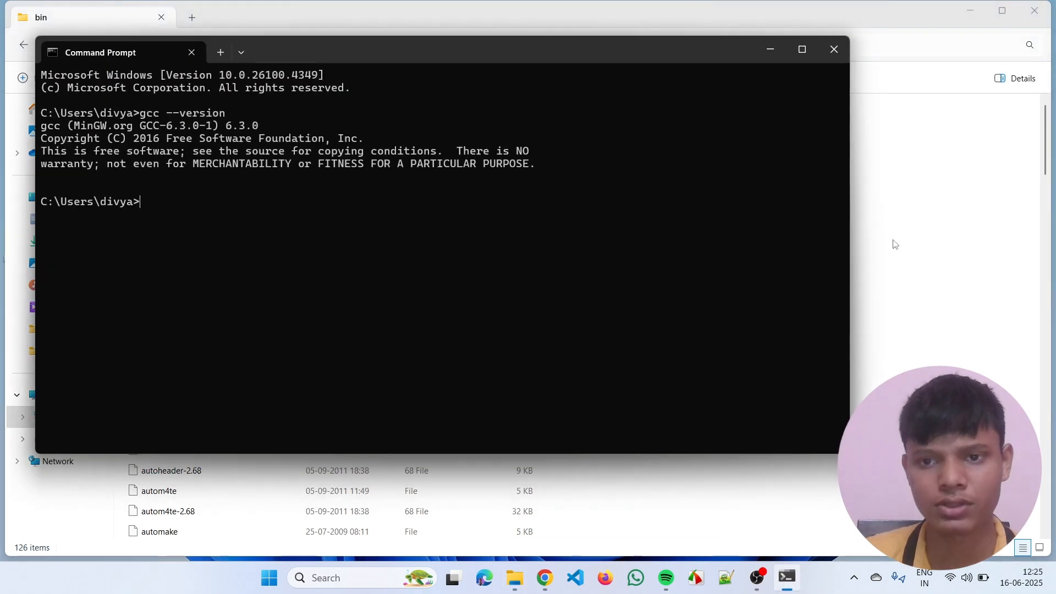
pyautogui.click(833, 49)
pyautogui.press('super+d')
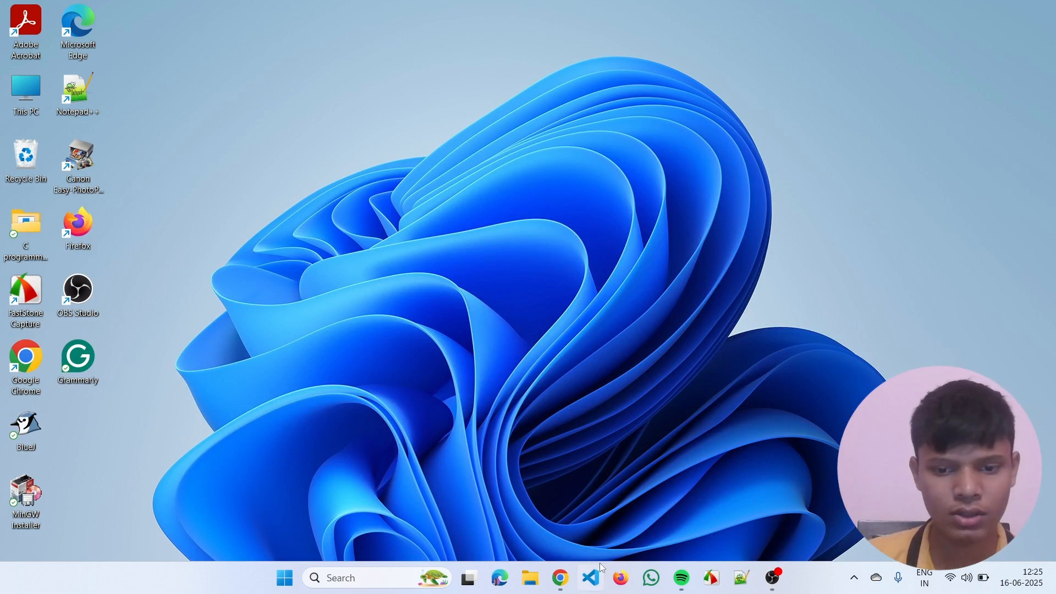
# - Open VS Code and look over the source code of Matrice.c
pyautogui.click(591, 578)
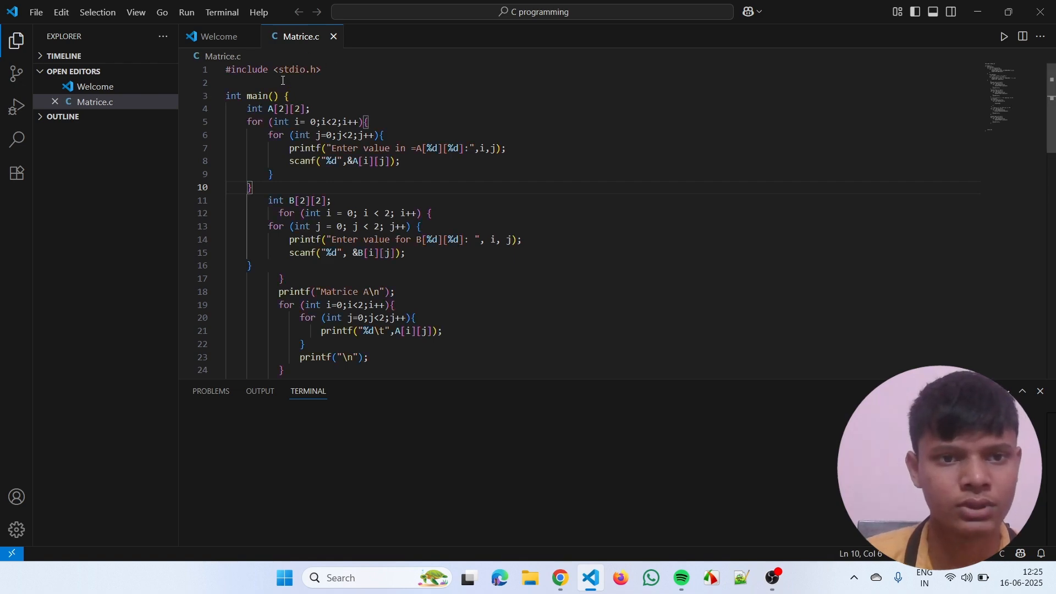
pyautogui.scroll(-10, 384, 199)
pyautogui.scroll(9, 384, 200)
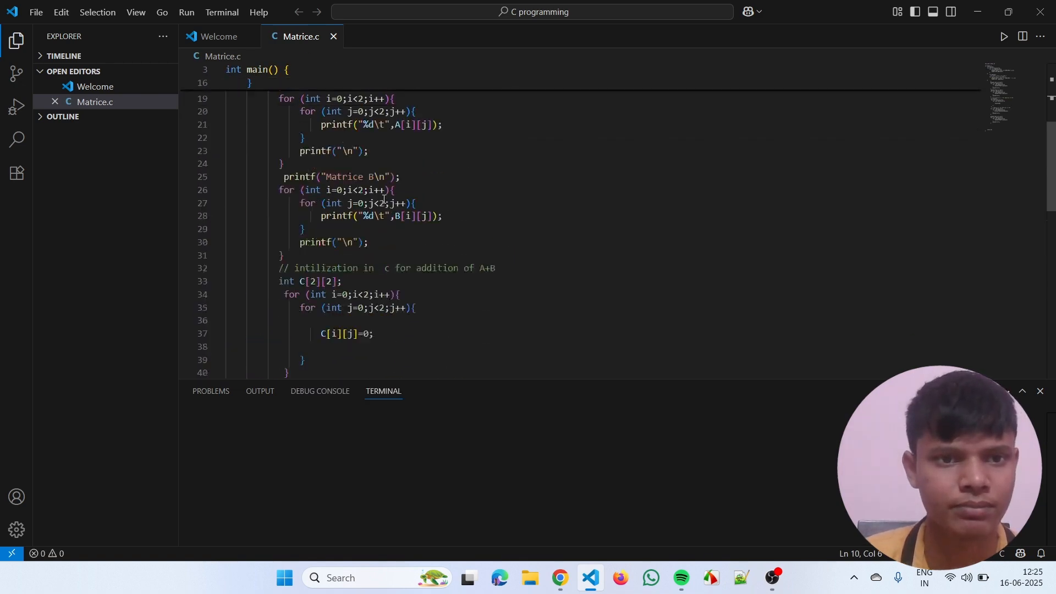
pyautogui.scroll(2, 369, 161)
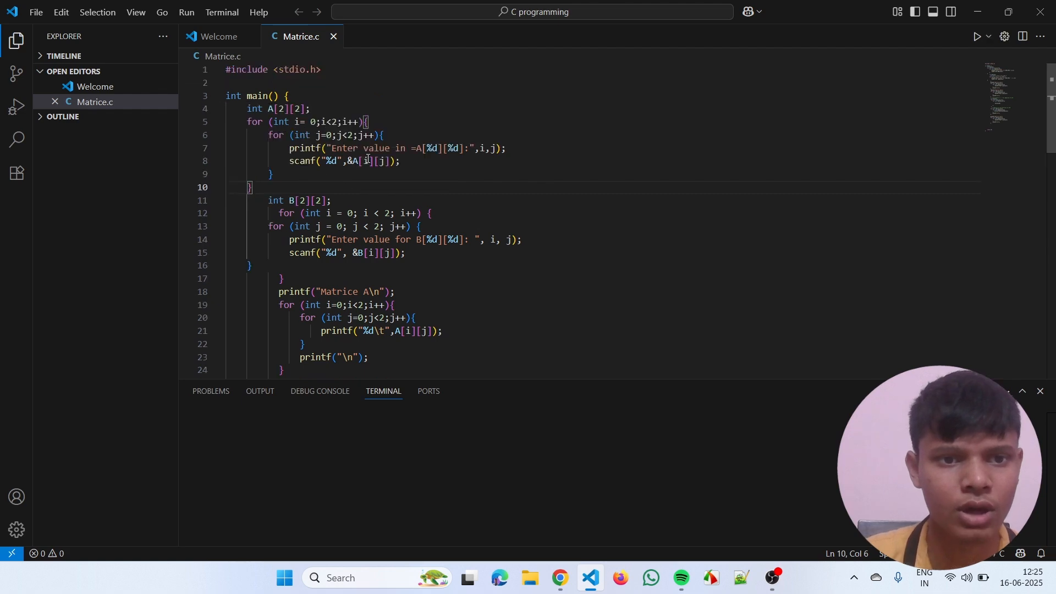
pyautogui.scroll(-14, 374, 170)
pyautogui.scroll(6, 380, 180)
pyautogui.scroll(7, 380, 181)
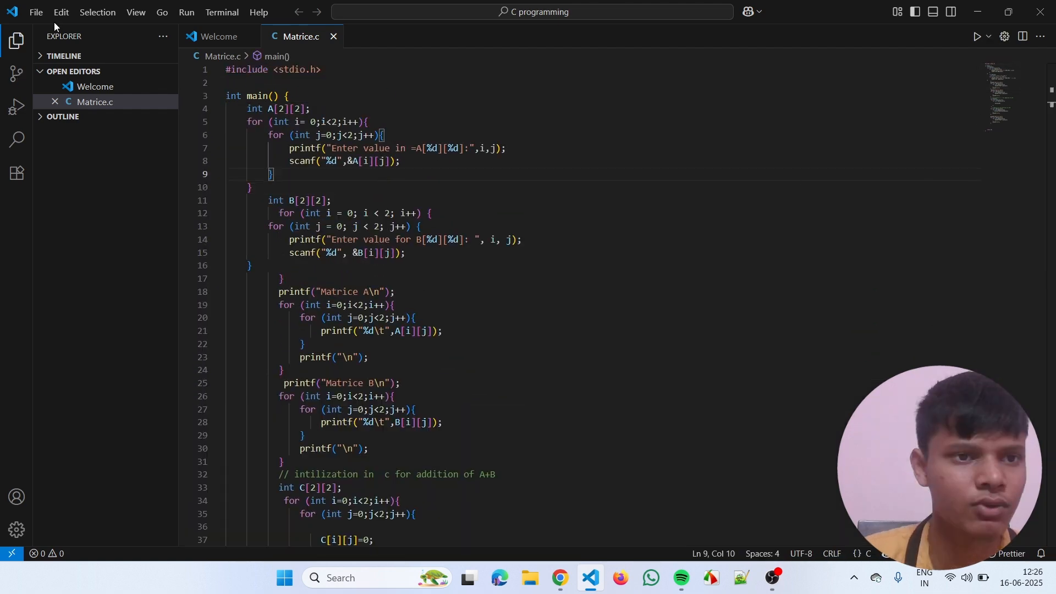
pyautogui.click(37, 17)
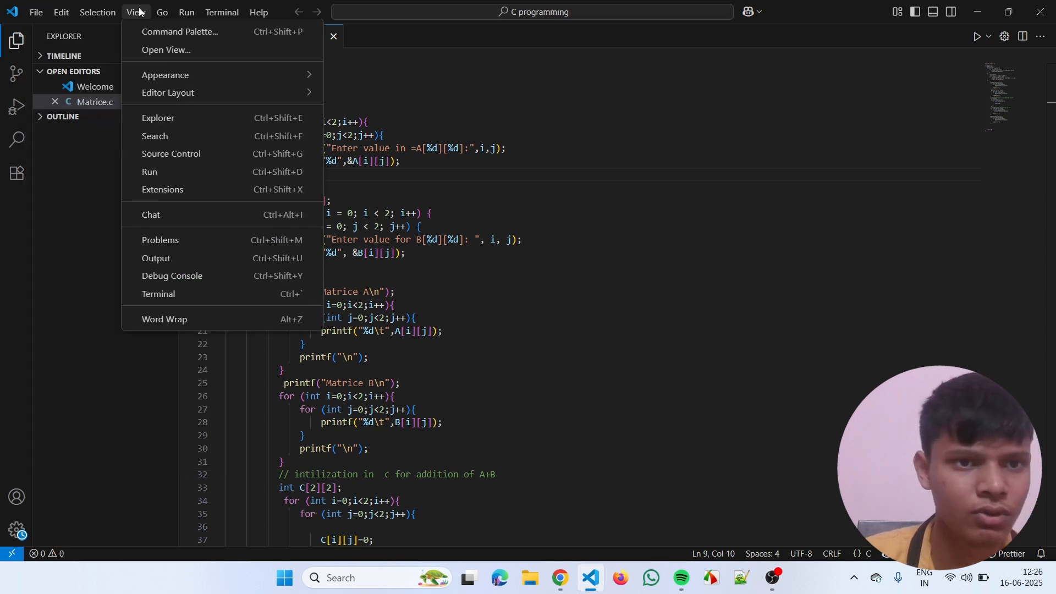
pyautogui.moveTo(220, 16)
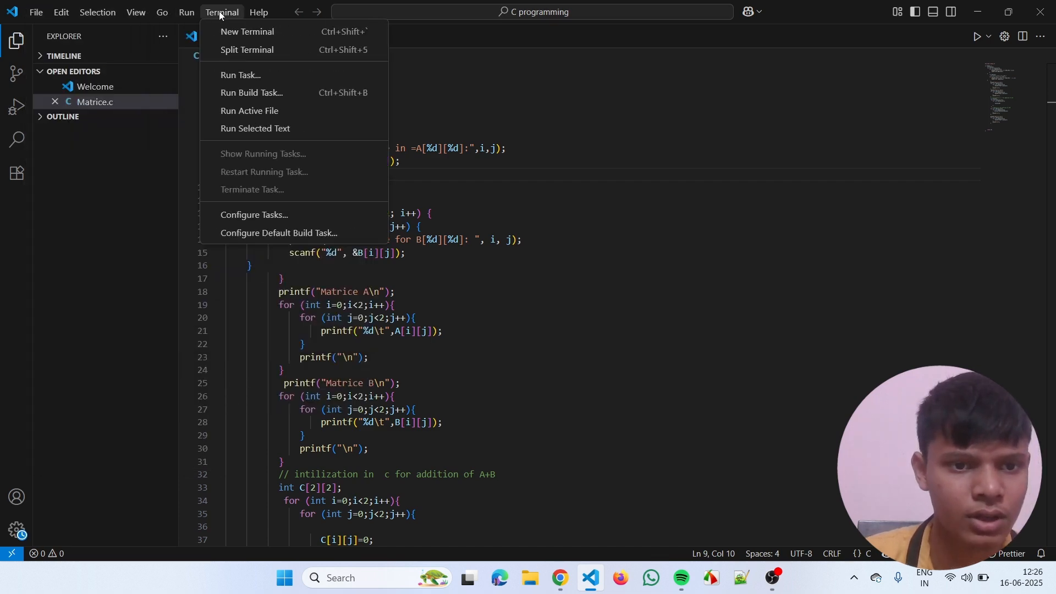
pyautogui.moveTo(174, 13)
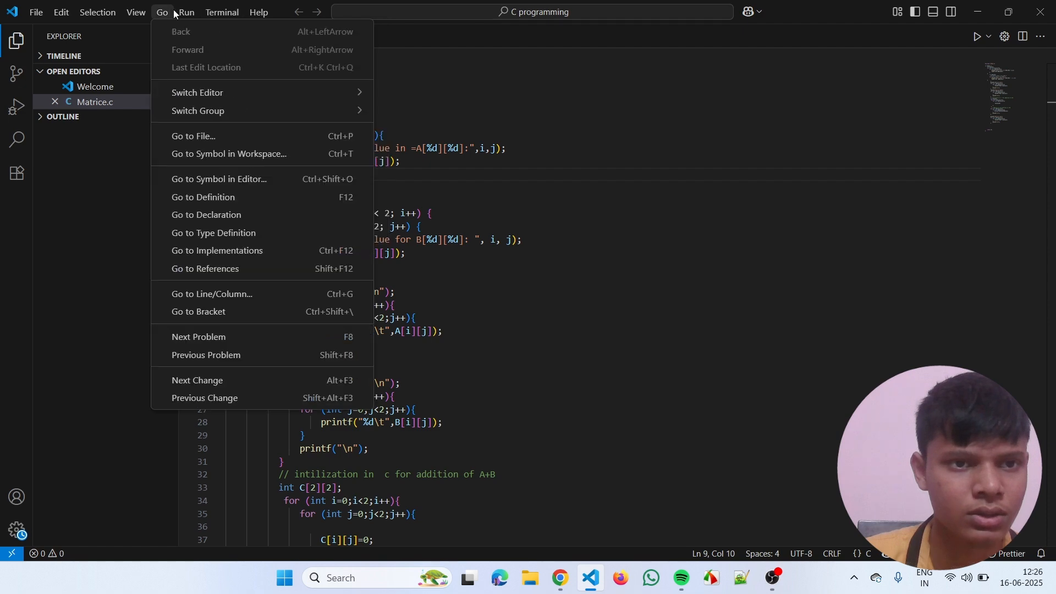
pyautogui.moveTo(31, 15)
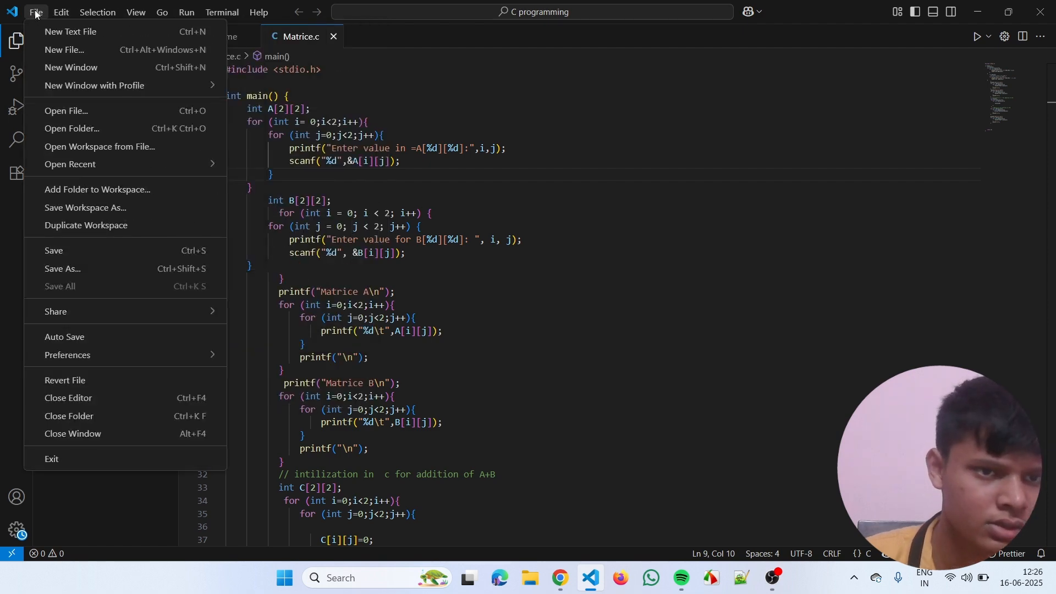
# - Open the VS Code settings at the Run Code configuration section of the extensions
pyautogui.click(21, 533)
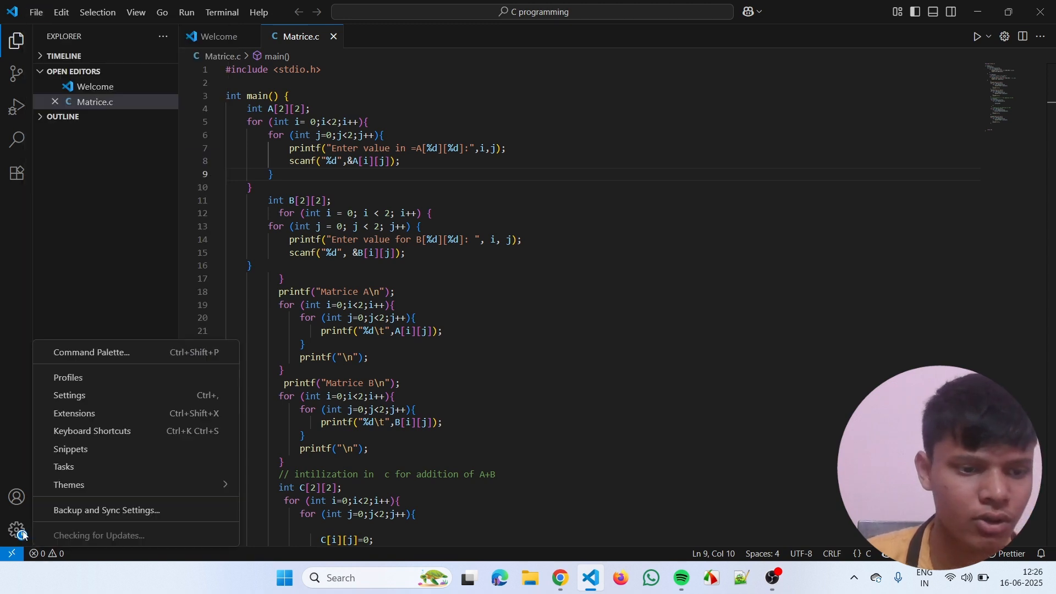
pyautogui.click(65, 397)
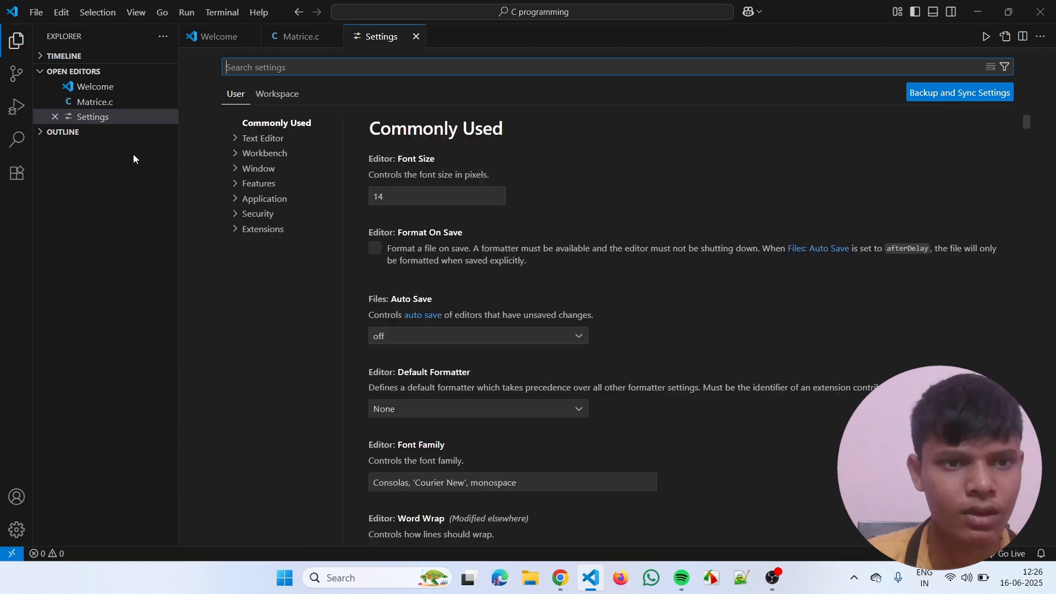
pyautogui.click(269, 230)
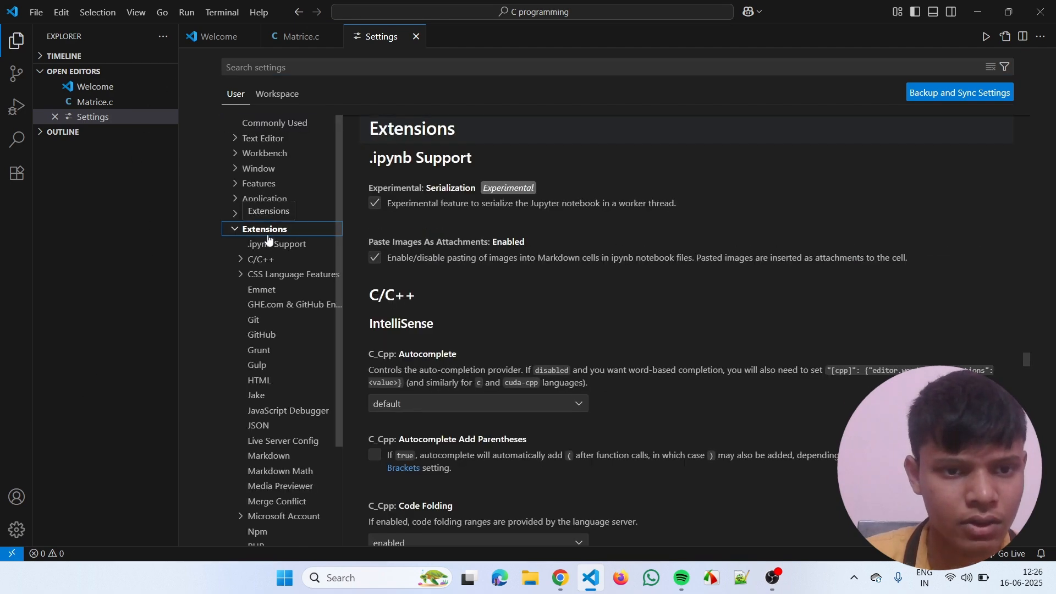
pyautogui.scroll(-2, 278, 329)
pyautogui.scroll(-1, 281, 330)
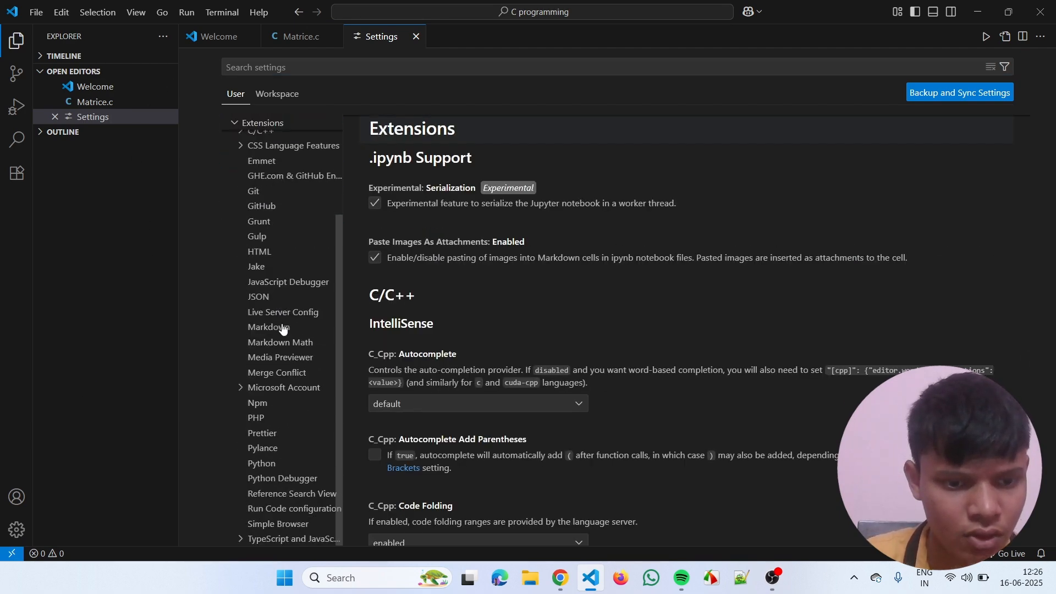
pyautogui.click(298, 507)
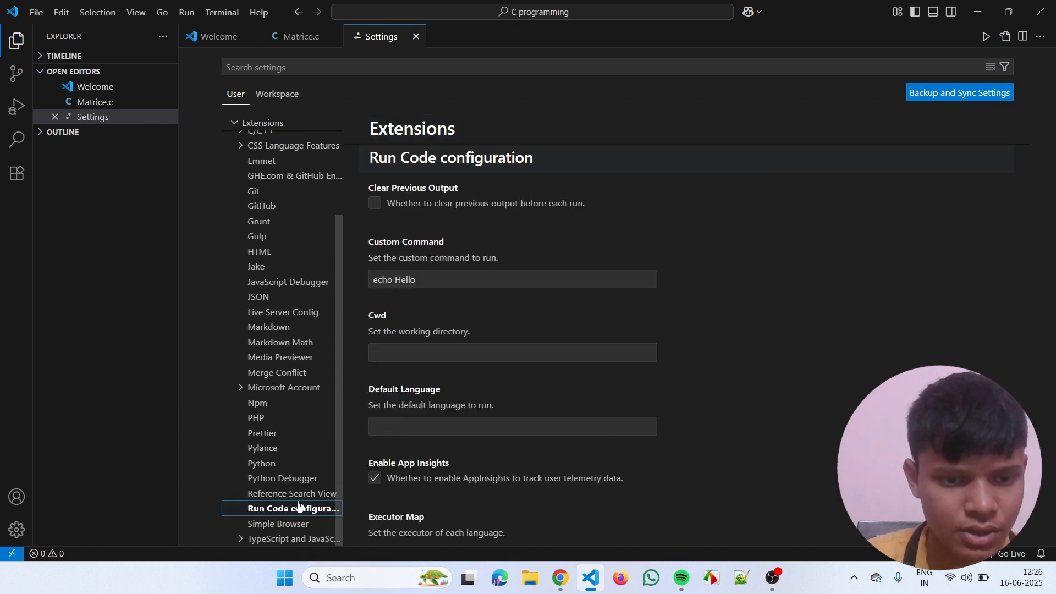
# - Make sure the Run In Terminal option is enabled in the Run Code configuration, and close the settings
pyautogui.scroll(-1, 481, 263)
pyautogui.scroll(1, 481, 263)
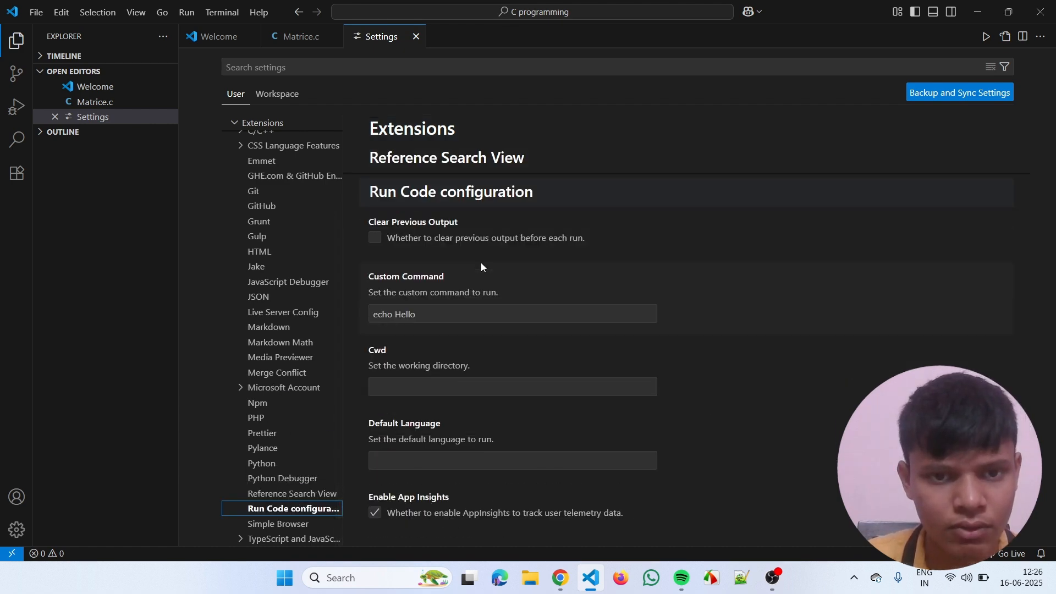
pyautogui.scroll(-5, 482, 266)
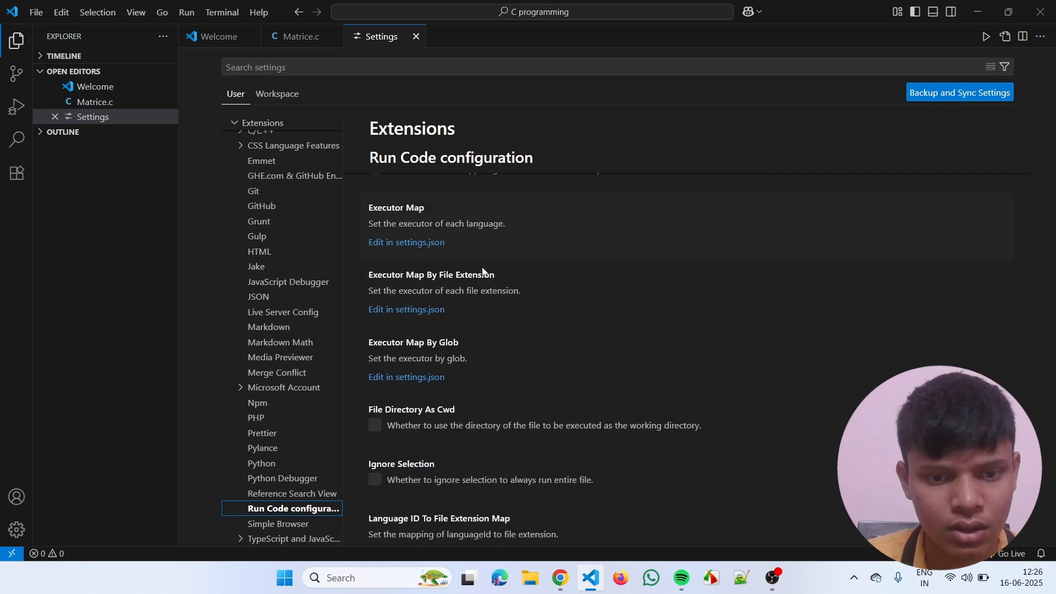
pyautogui.scroll(-4, 483, 268)
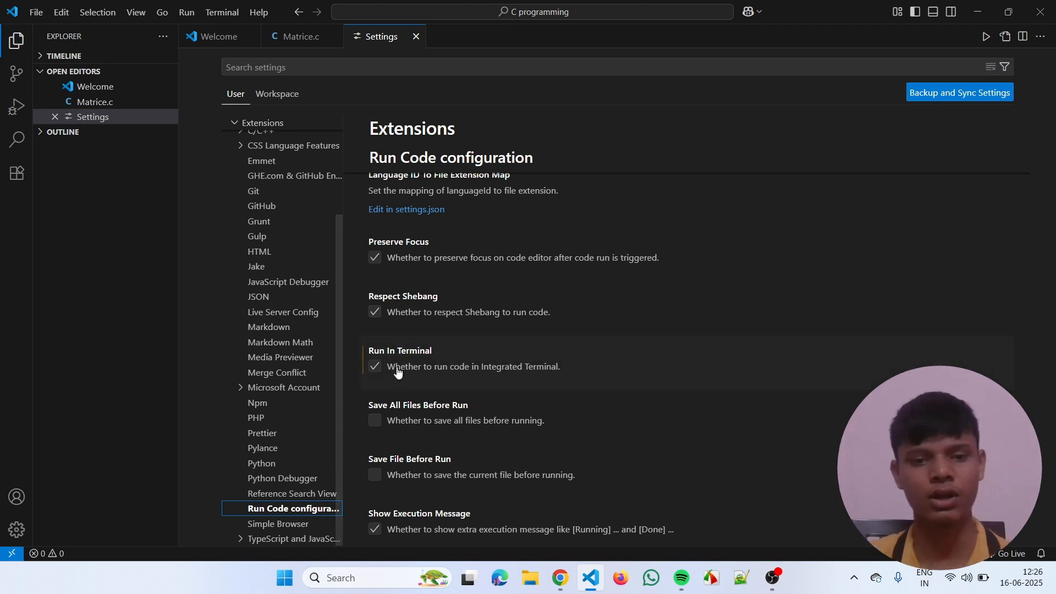
pyautogui.click(376, 368)
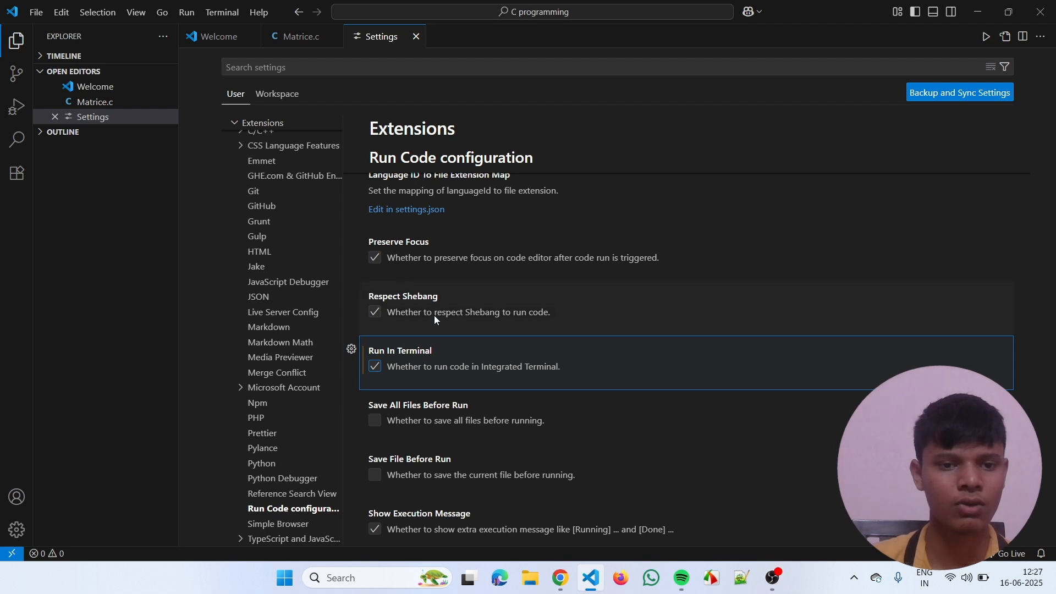
pyautogui.click(416, 36)
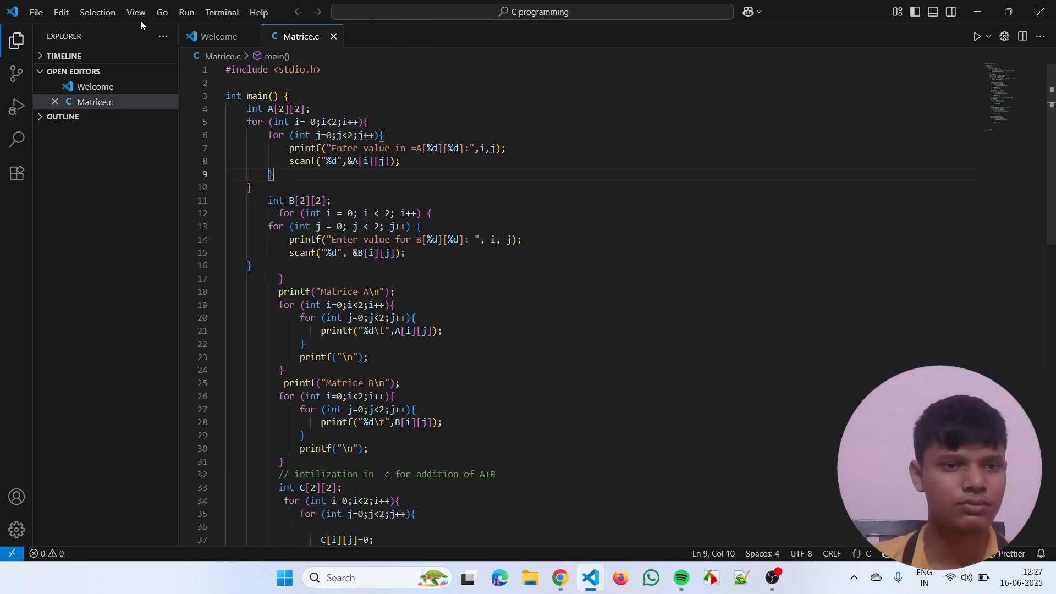
# - Configure the "C/C++: gcc.exe build active file" task to generate tasks.json, and close that file
pyautogui.click(236, 15)
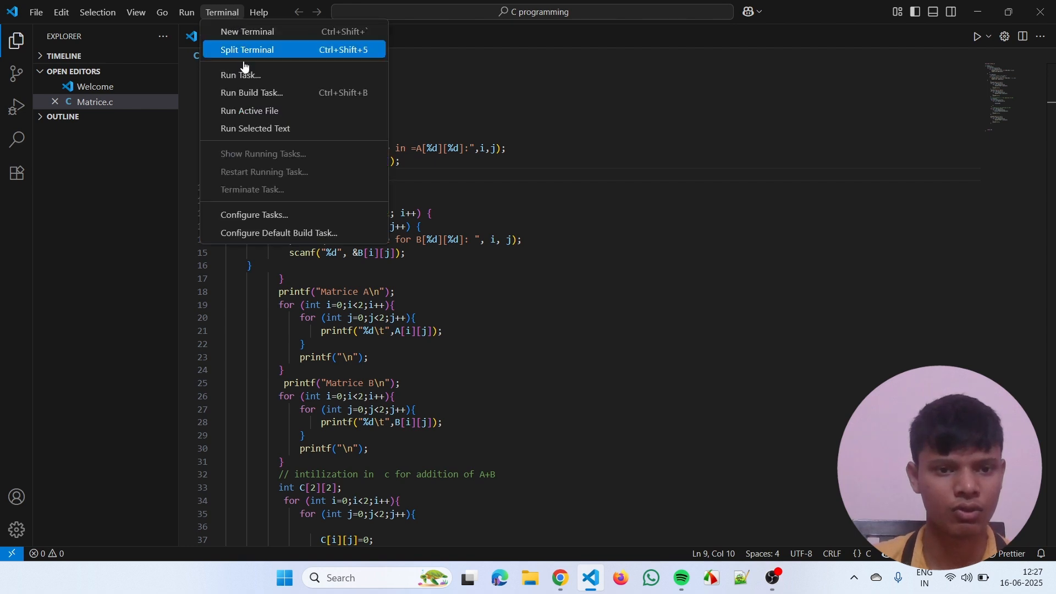
pyautogui.click(298, 217)
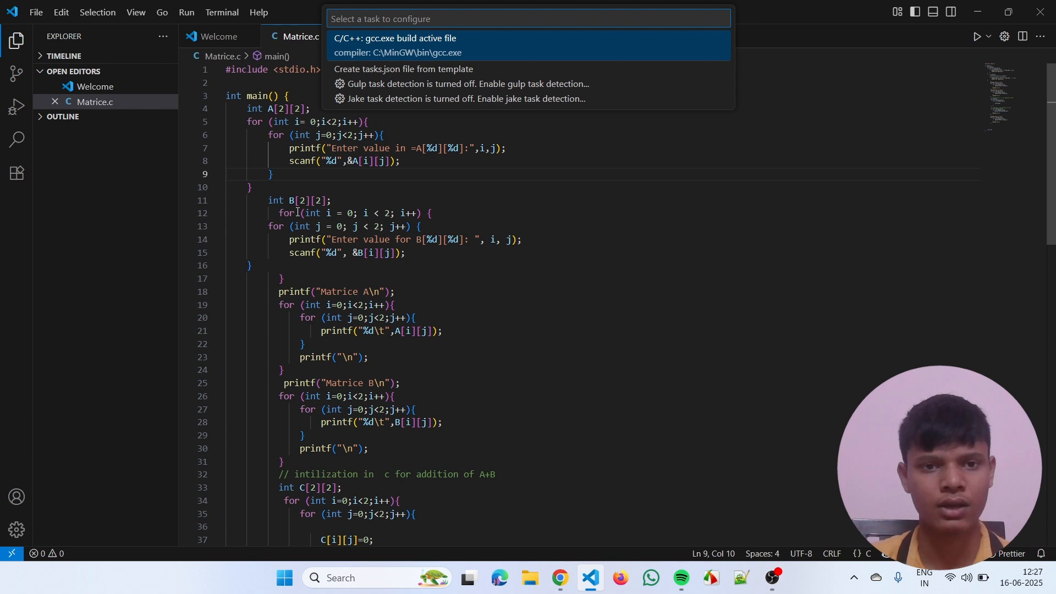
pyautogui.click(458, 49)
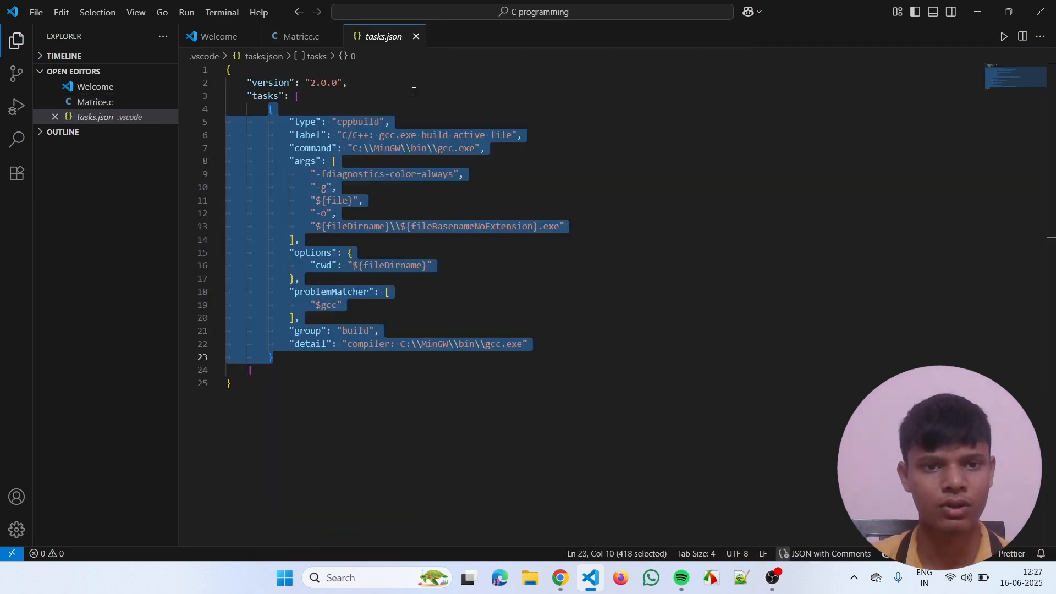
pyautogui.click(440, 99)
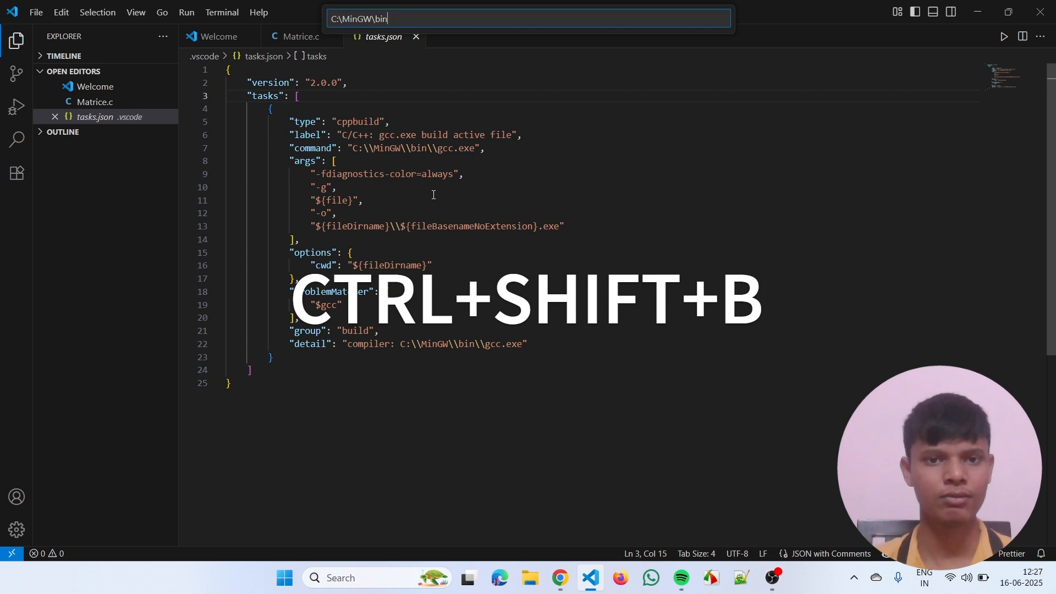
pyautogui.click(416, 37)
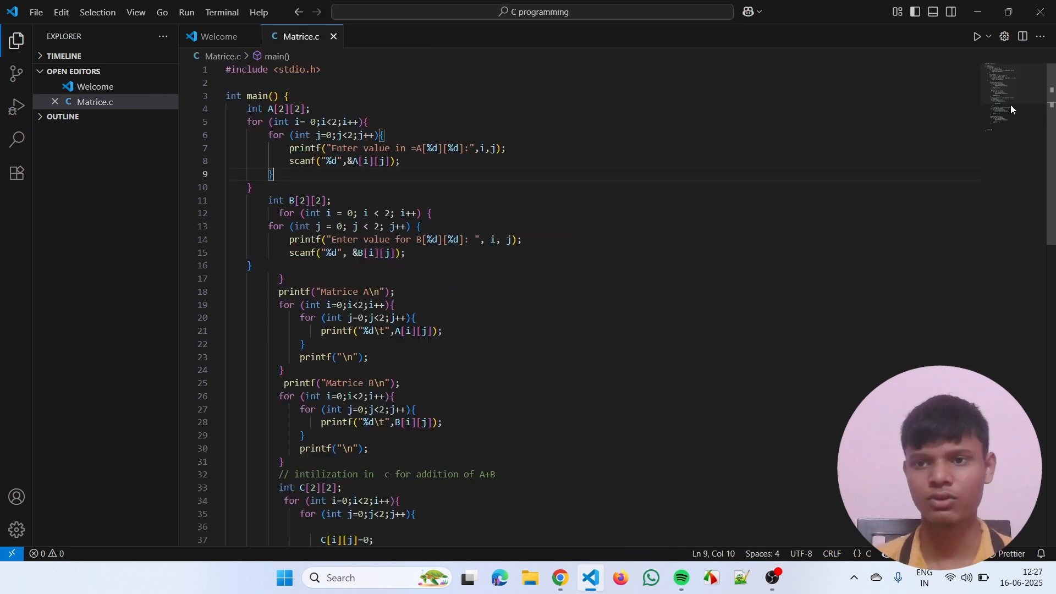
# - Run Matrice.c in the integrated terminal and enter 4, 8, 7 and 9 as the values of matrix A
pyautogui.click(977, 38)
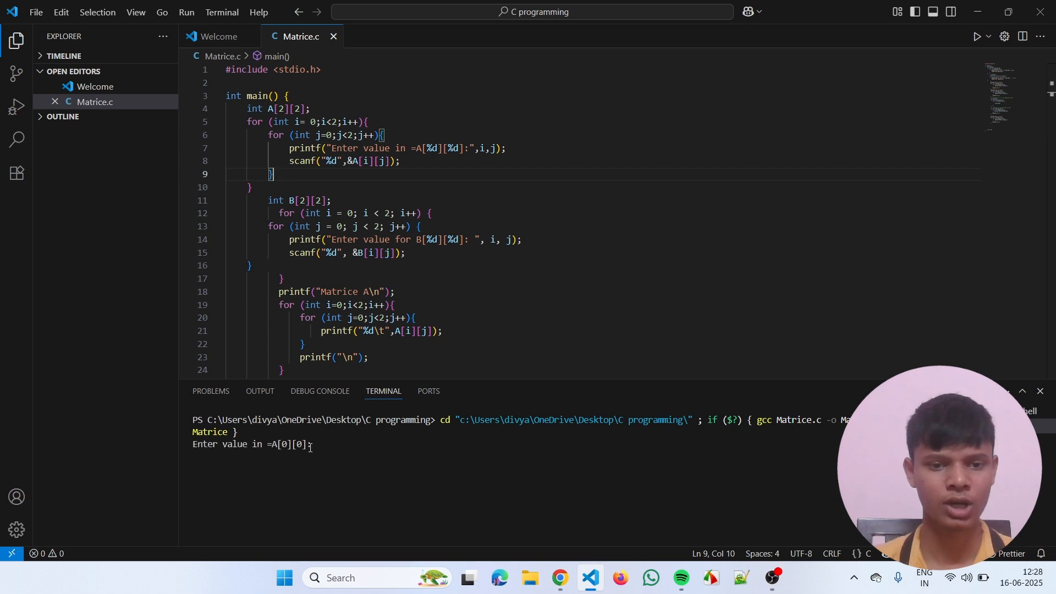
pyautogui.click(317, 447)
pyautogui.write('4')
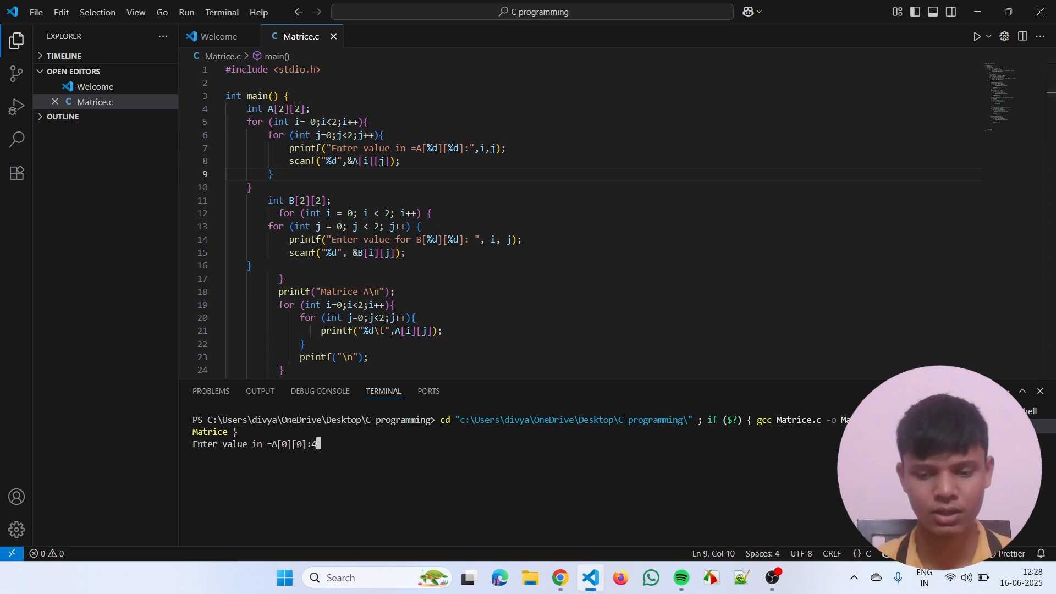
pyautogui.press('Return')
pyautogui.write('8')
pyautogui.press('Return')
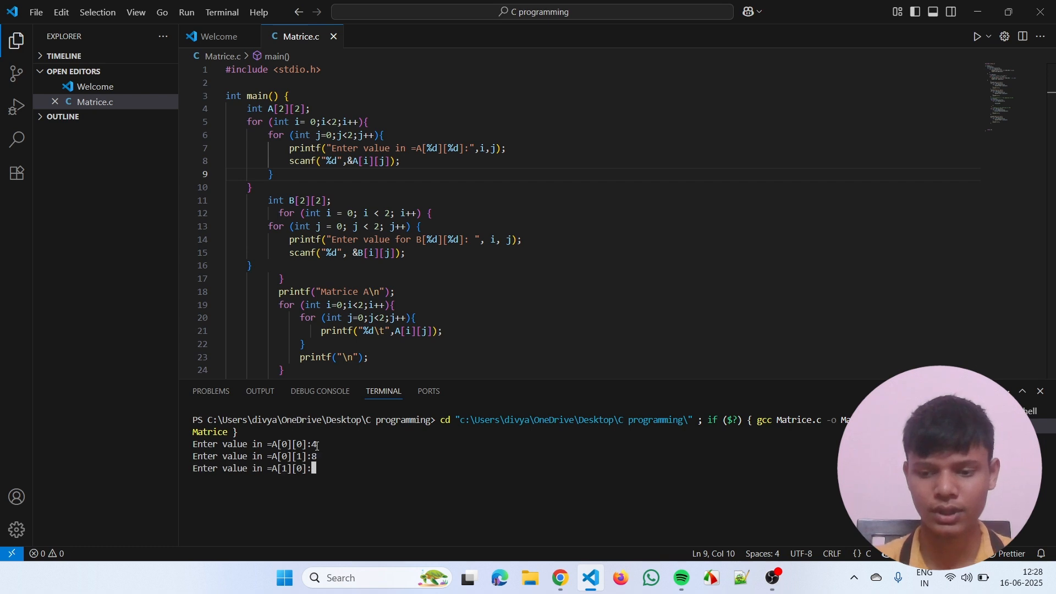
pyautogui.write('7')
pyautogui.press('Return')
pyautogui.write('9')
pyautogui.press('Return')
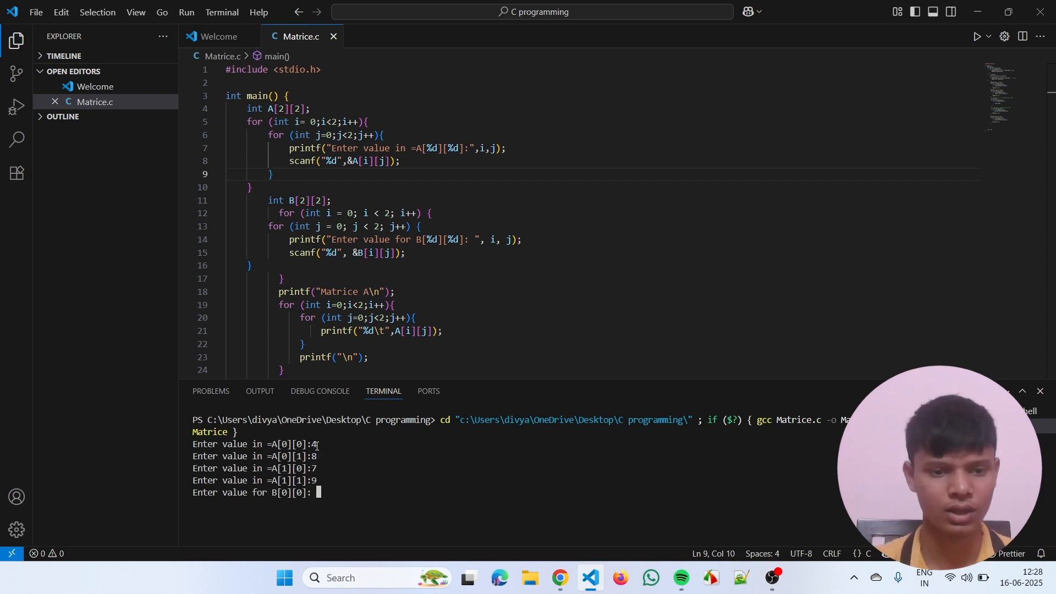
# - Enter 4, 7, 8 and 5 as the values of matrix B and review the program's printed output
pyautogui.write('4')
pyautogui.press('Return')
pyautogui.write('7')
pyautogui.press('Return')
pyautogui.write('8')
pyautogui.press('Return')
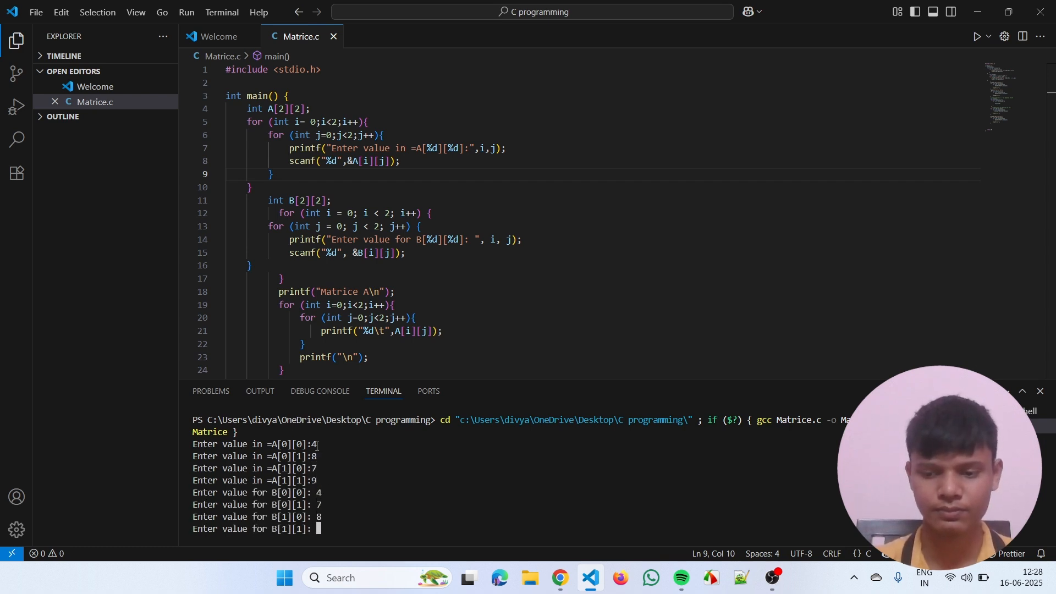
pyautogui.write('5')
pyautogui.press('Return')
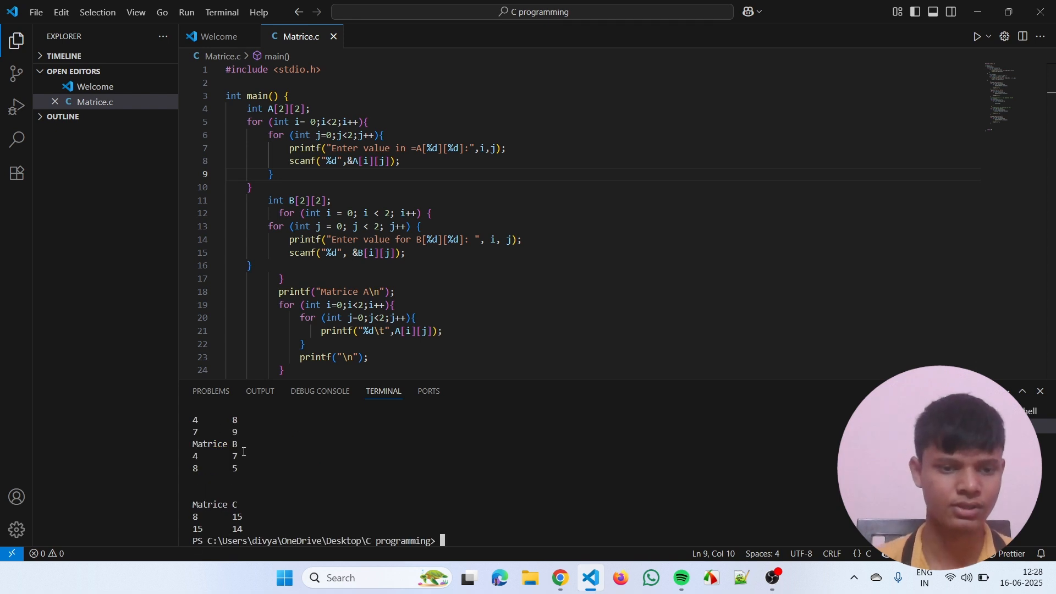
pyautogui.scroll(1, 243, 451)
pyautogui.scroll(1, 283, 471)
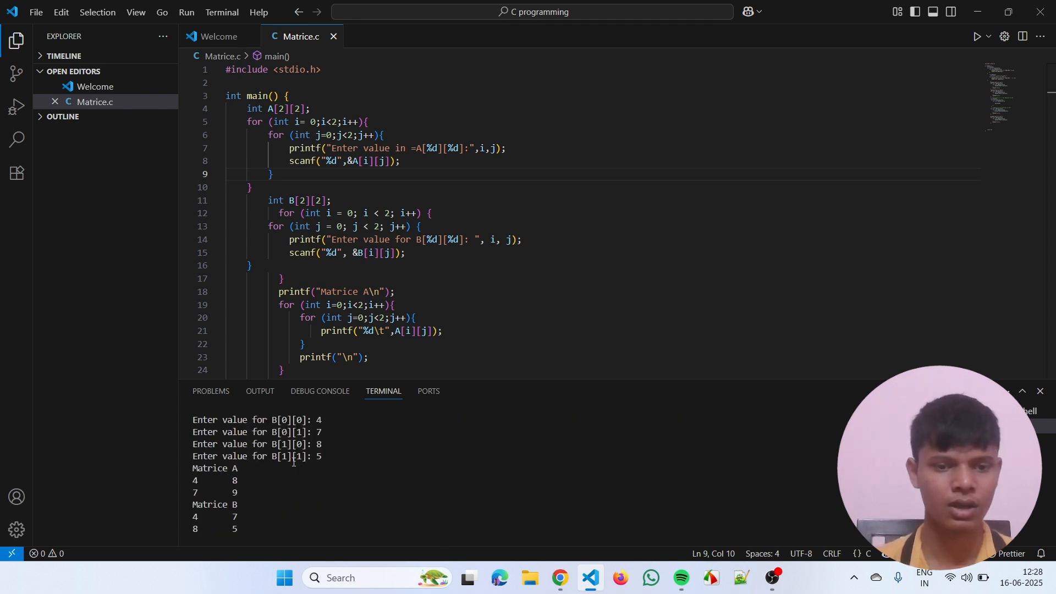
pyautogui.scroll(-2, 275, 481)
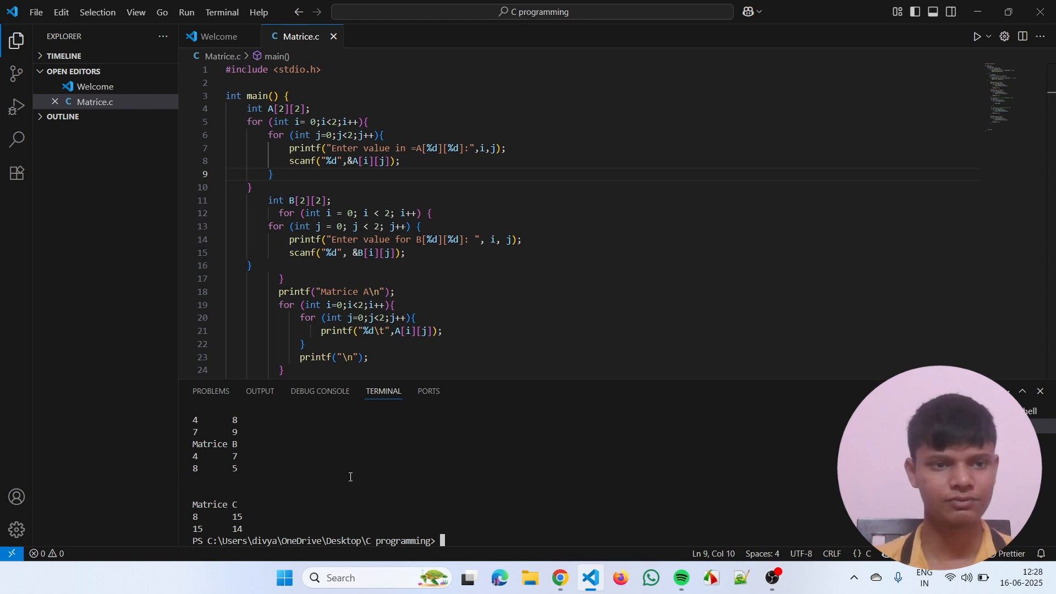
pyautogui.scroll(4, 353, 474)
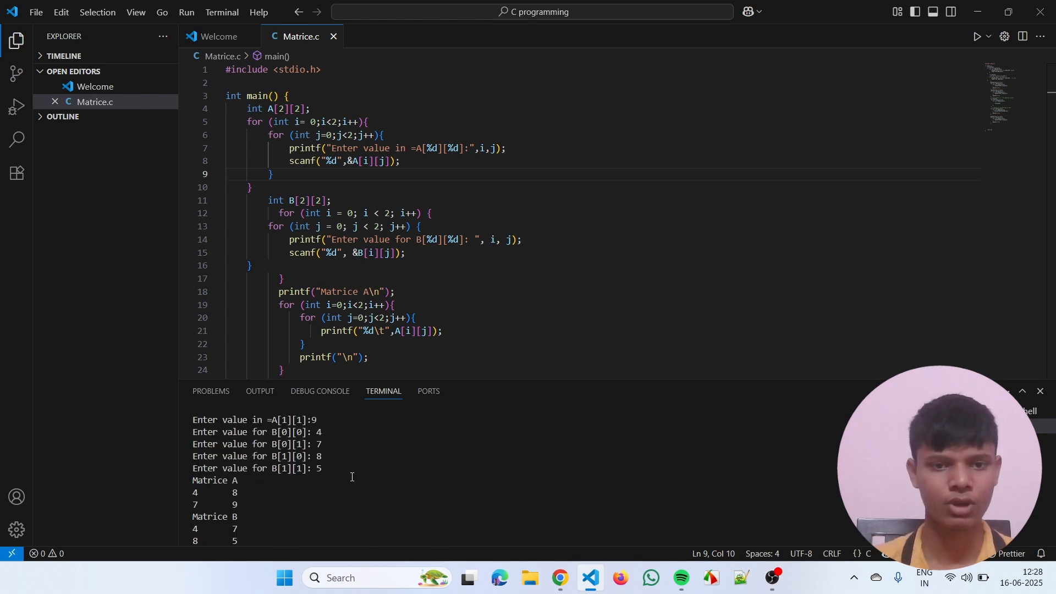
pyautogui.scroll(-4, 352, 471)
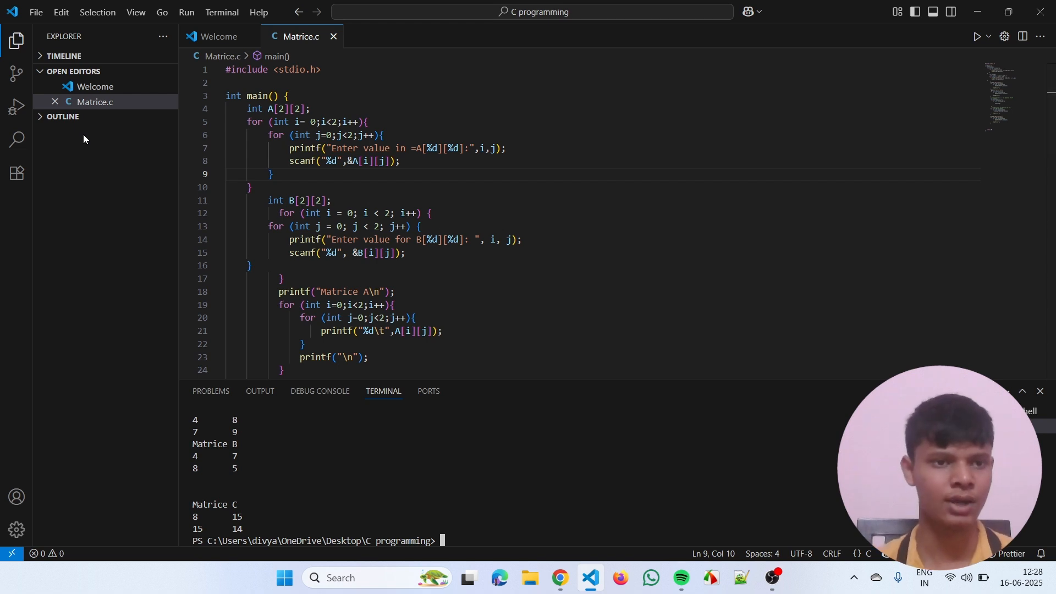
# - Reopen tasks.json through the "C/C++: gcc.exe build active file" task configuration, look it over, and close it
pyautogui.click(234, 12)
pyautogui.click(279, 213)
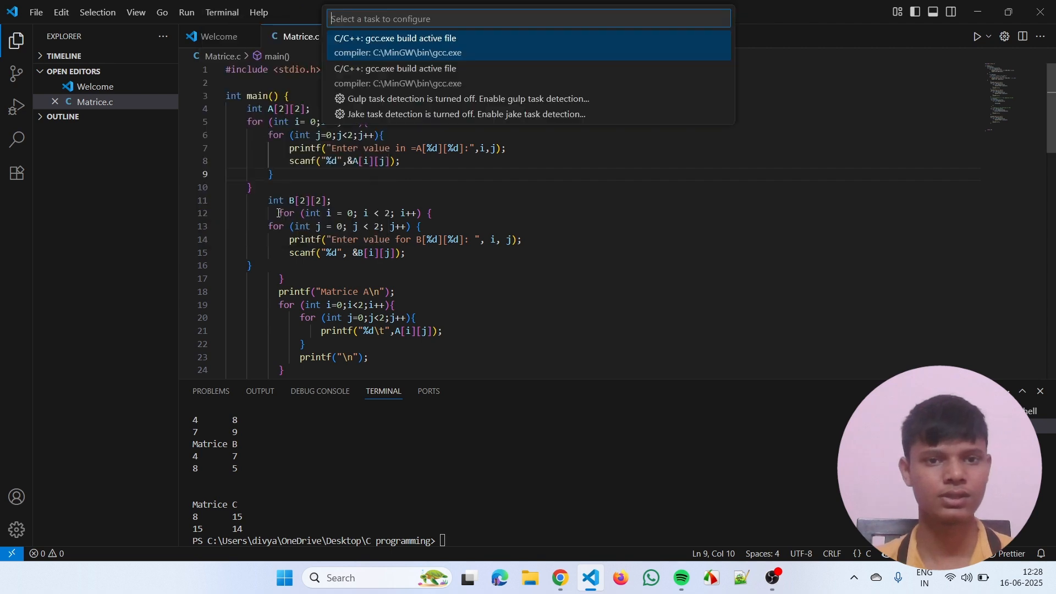
pyautogui.click(485, 48)
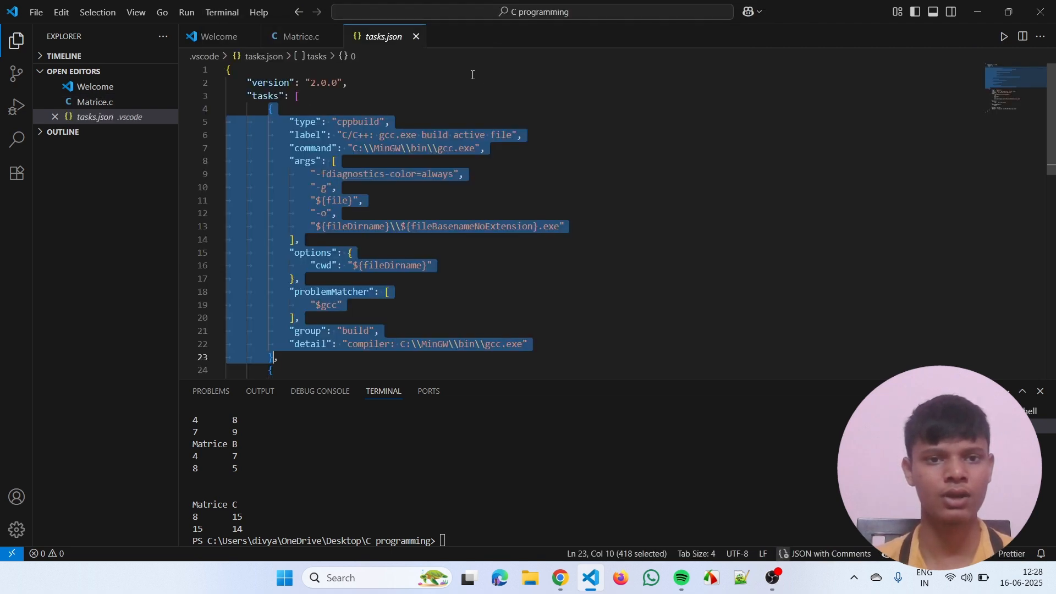
pyautogui.click(404, 71)
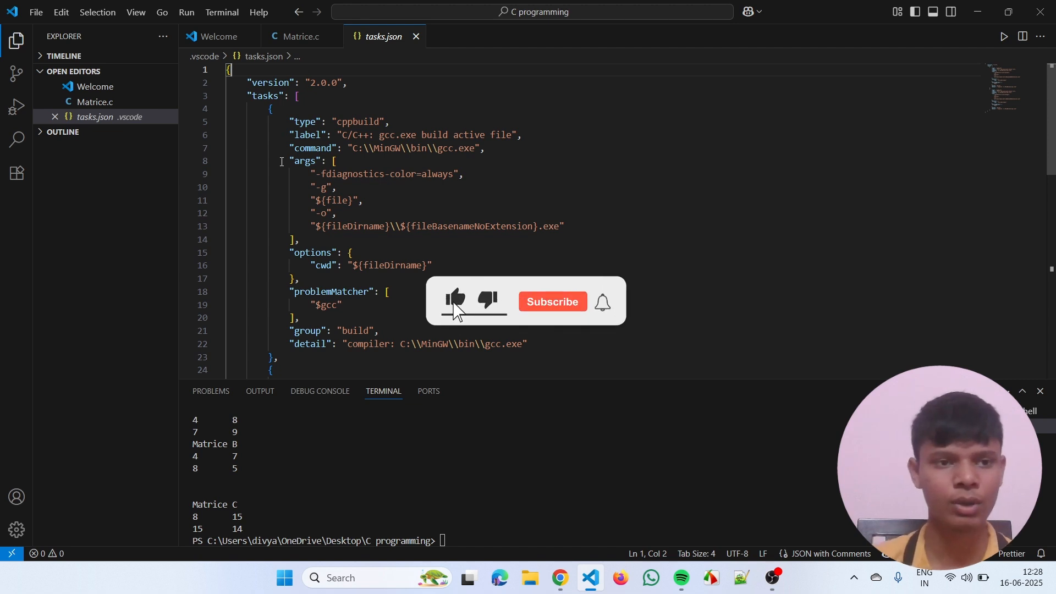
pyautogui.click(416, 36)
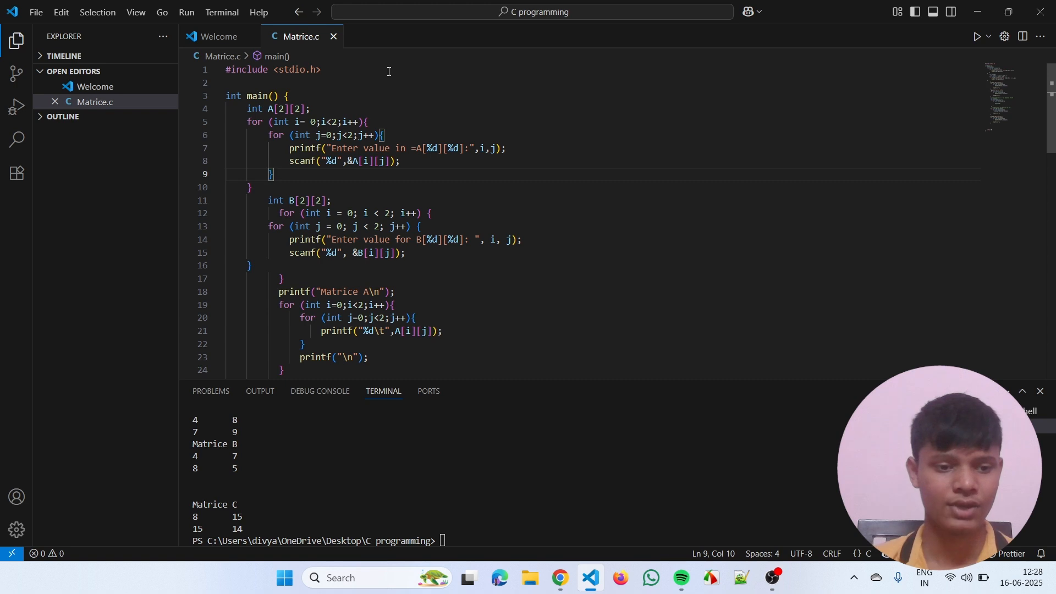
# - Reopen the settings and check the Run In Terminal option in the Run Code configuration
pyautogui.click(17, 530)
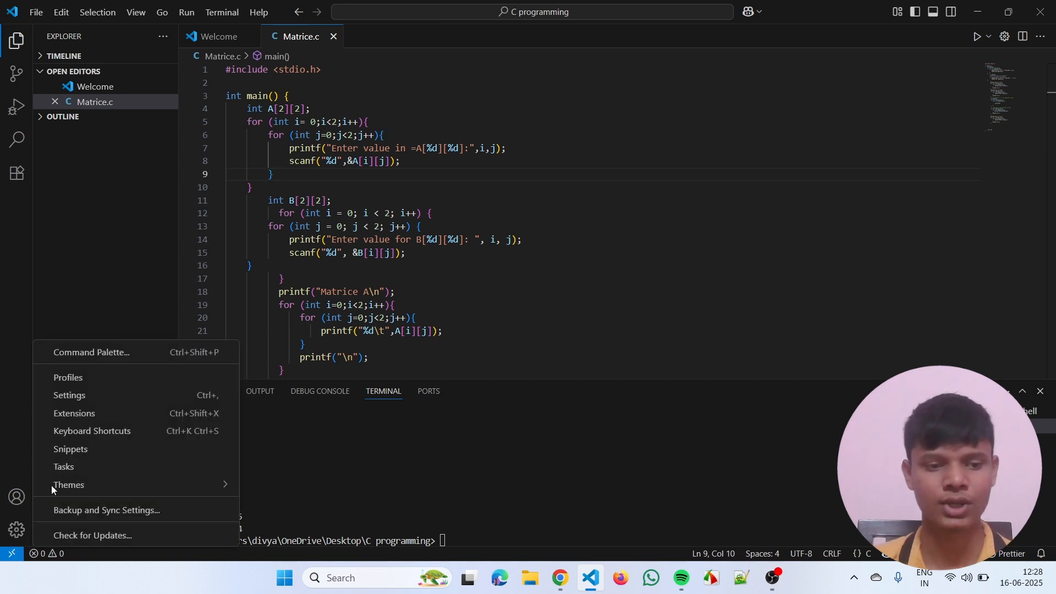
pyautogui.click(127, 406)
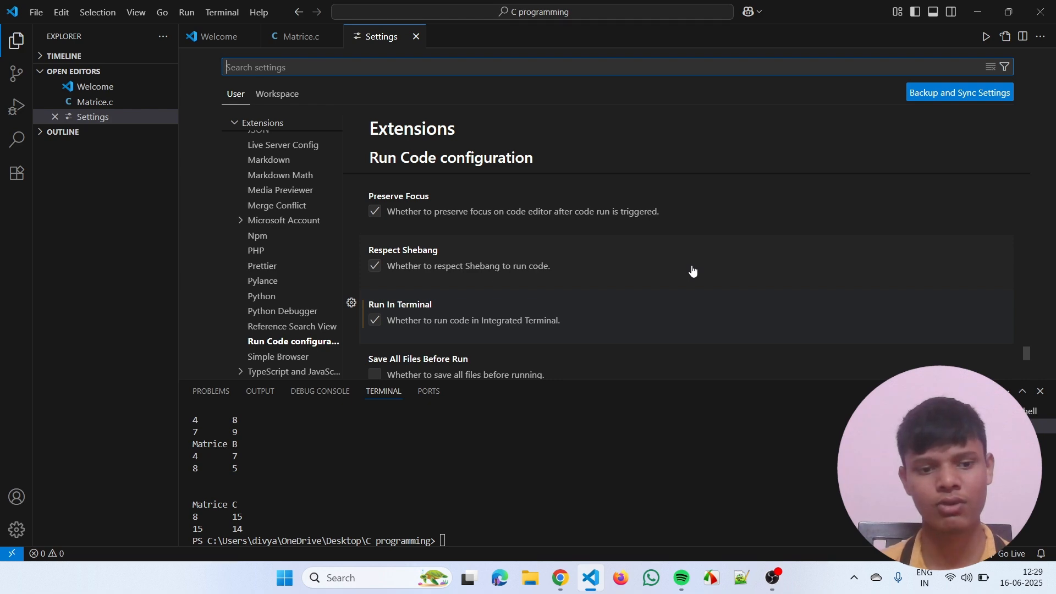
pyautogui.click(775, 578)
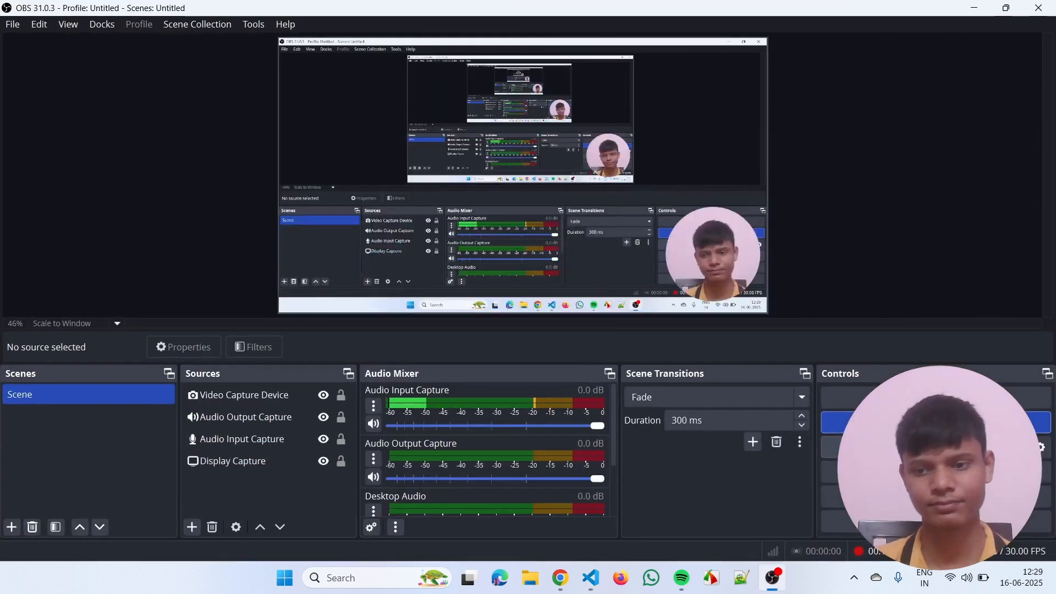